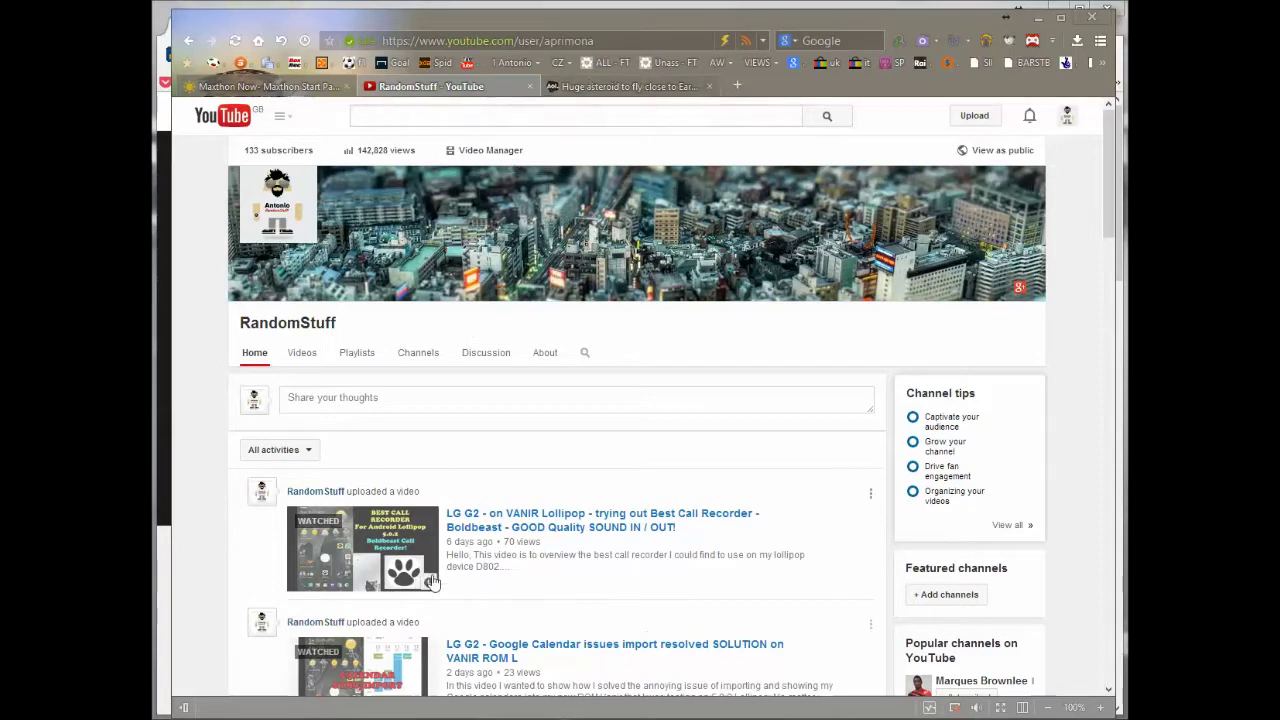
Open the asteroid article and pop its video out into a separate window, enlarging it slightly and repositioning it over the page.
left_click(614, 88)
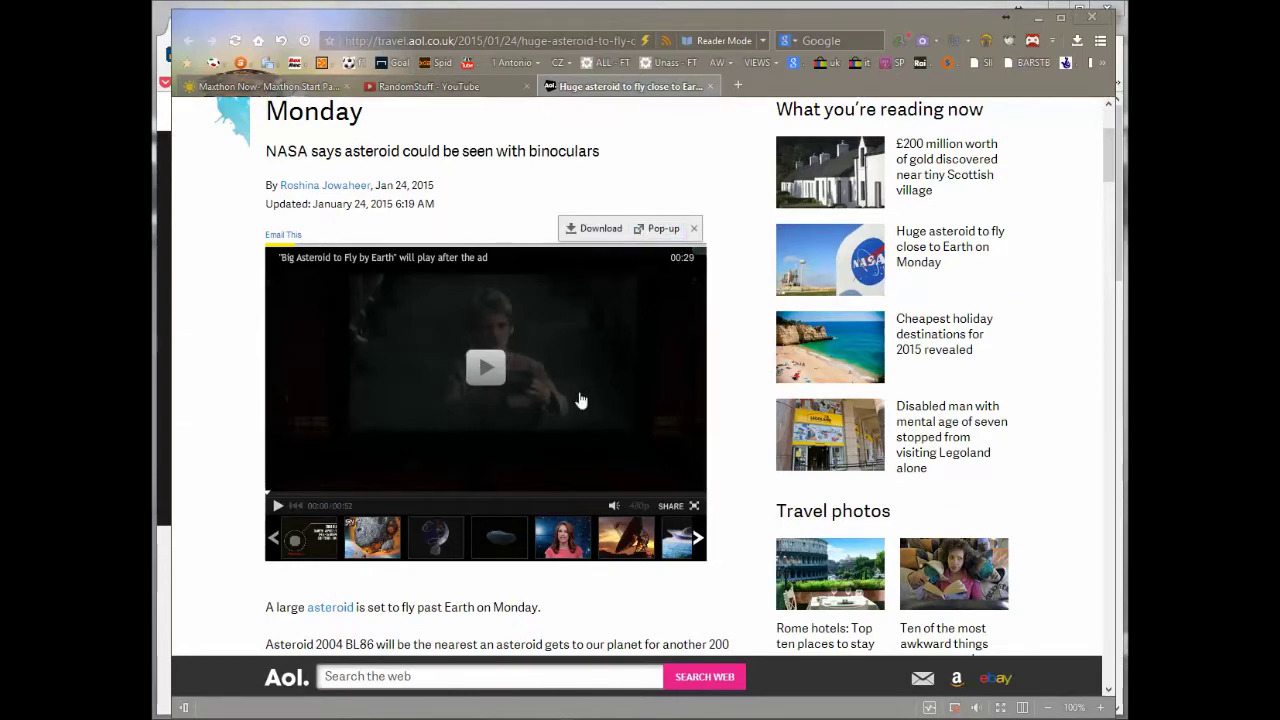
mouse_move(642, 248)
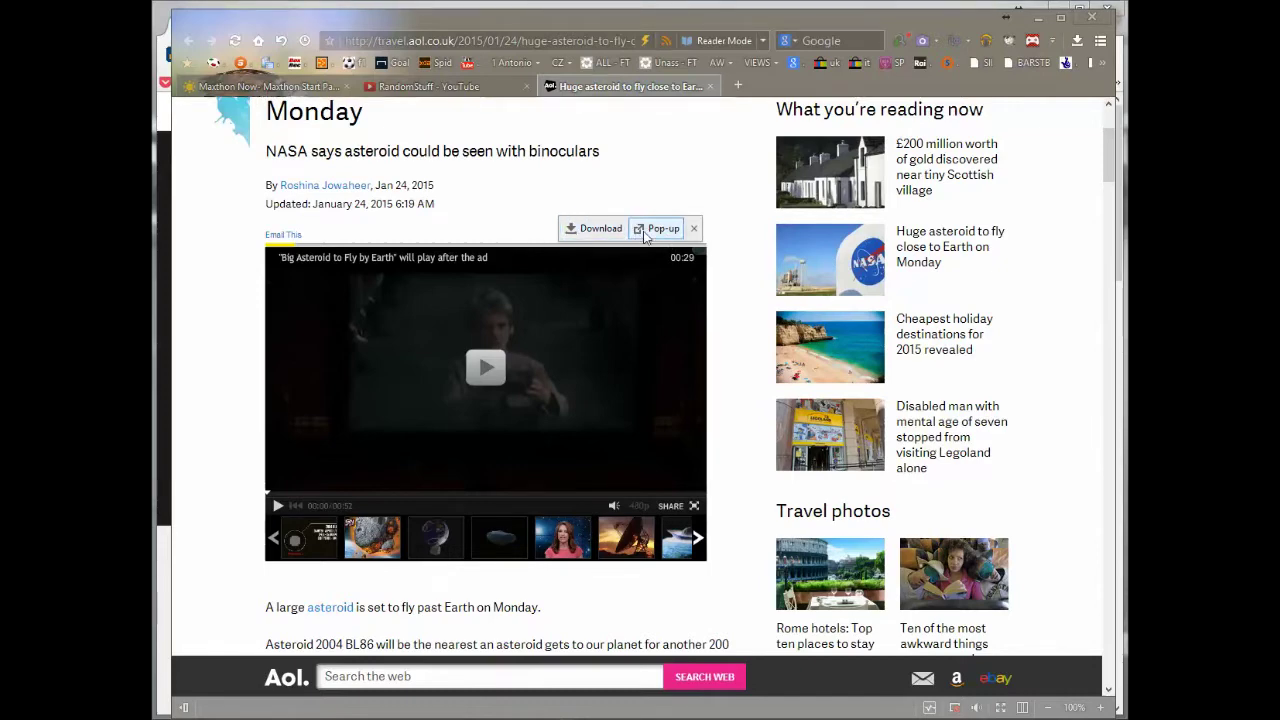
left_click(645, 229)
left_click_drag(643, 218, 584, 156)
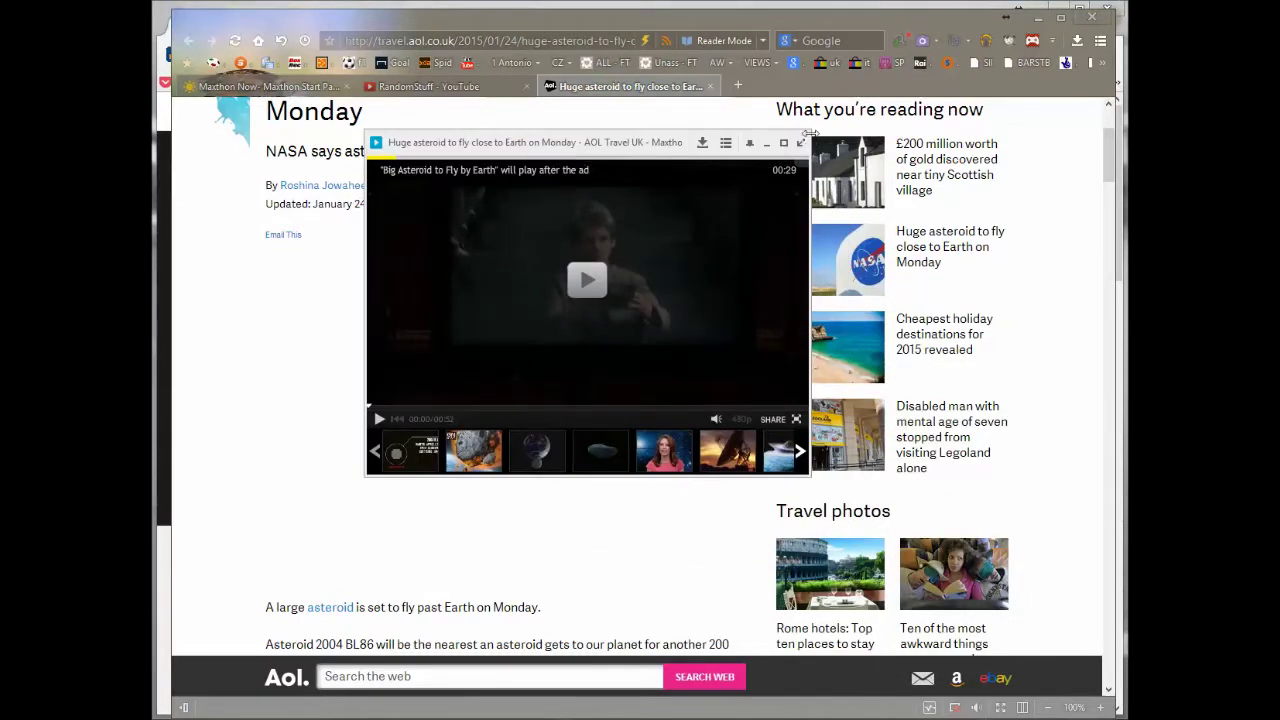
left_click_drag(811, 130, 878, 107)
left_click_drag(688, 130, 776, 189)
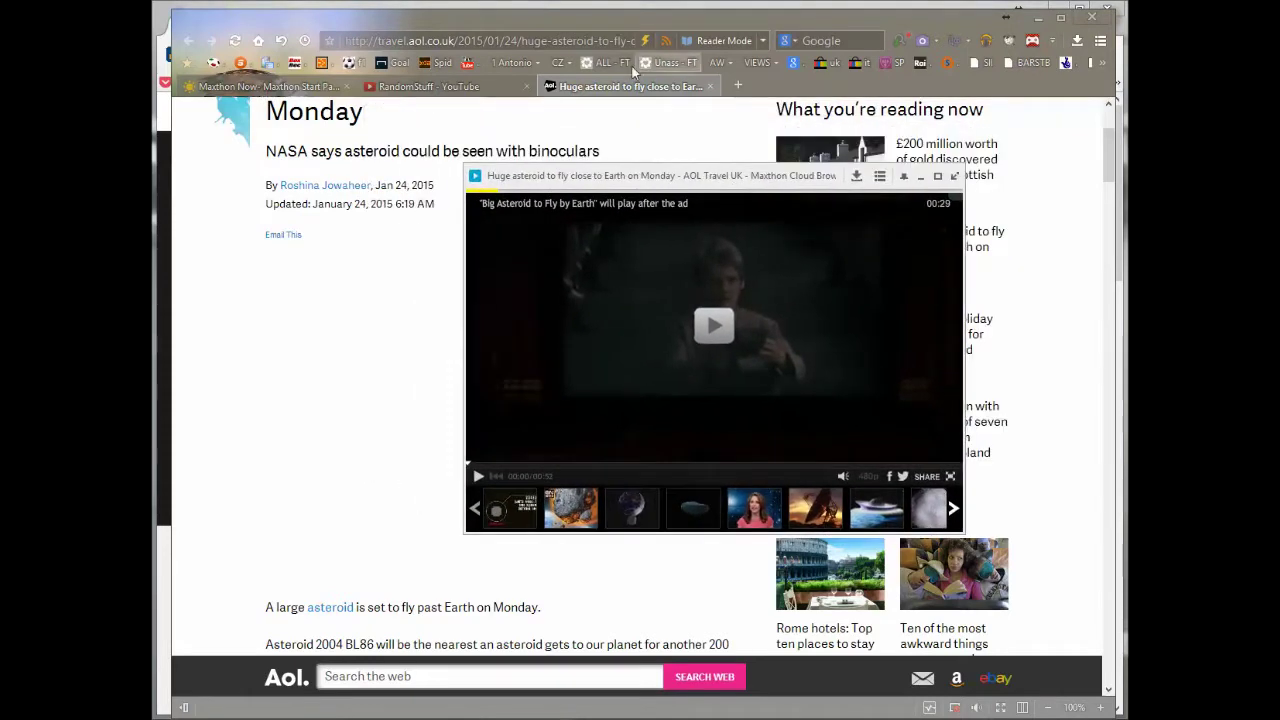
Show the RandomStuff YouTube channel behind the floating video, dock the video back into its page, and return to the asteroid article.
left_click(441, 87)
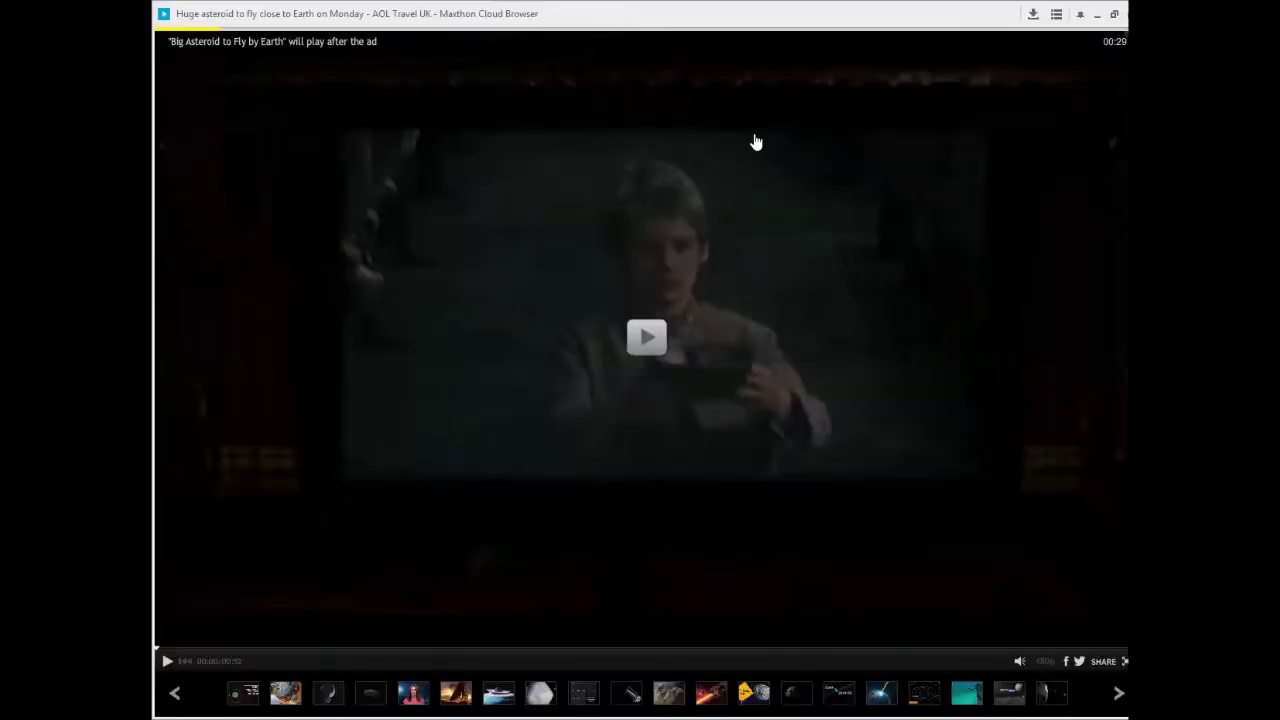
left_click(1125, 14)
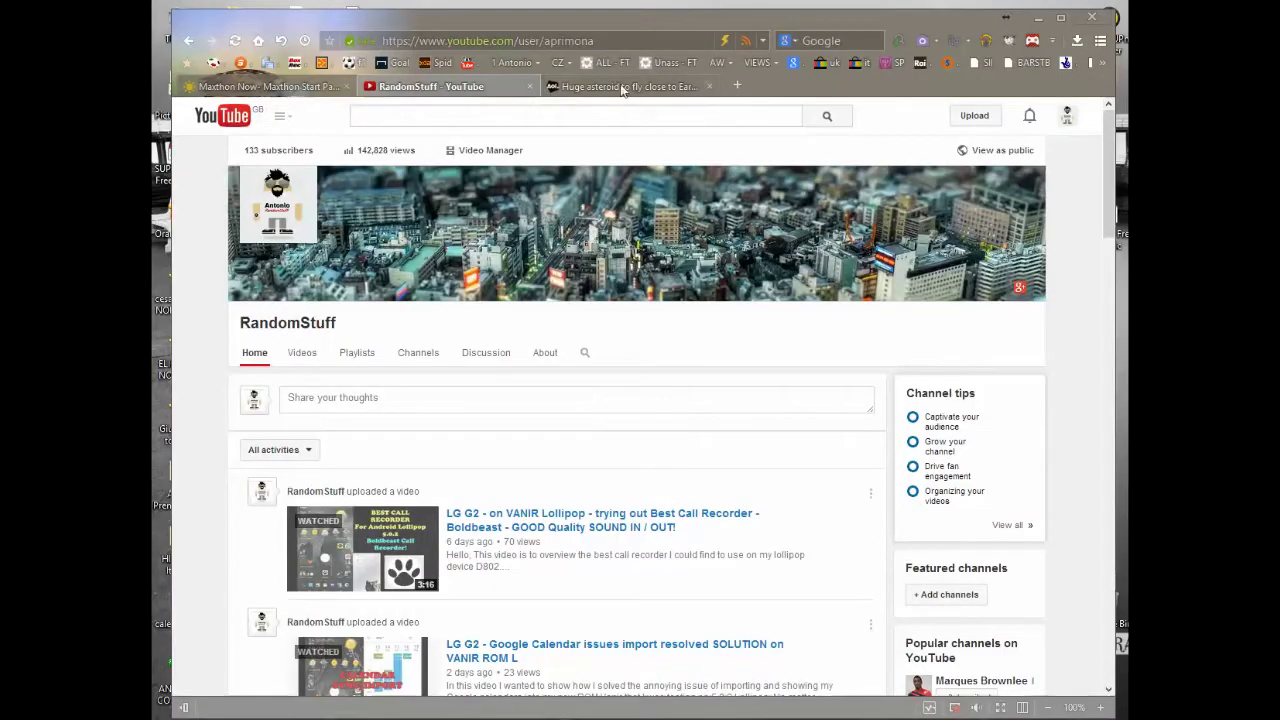
key("ctrl+Tab")
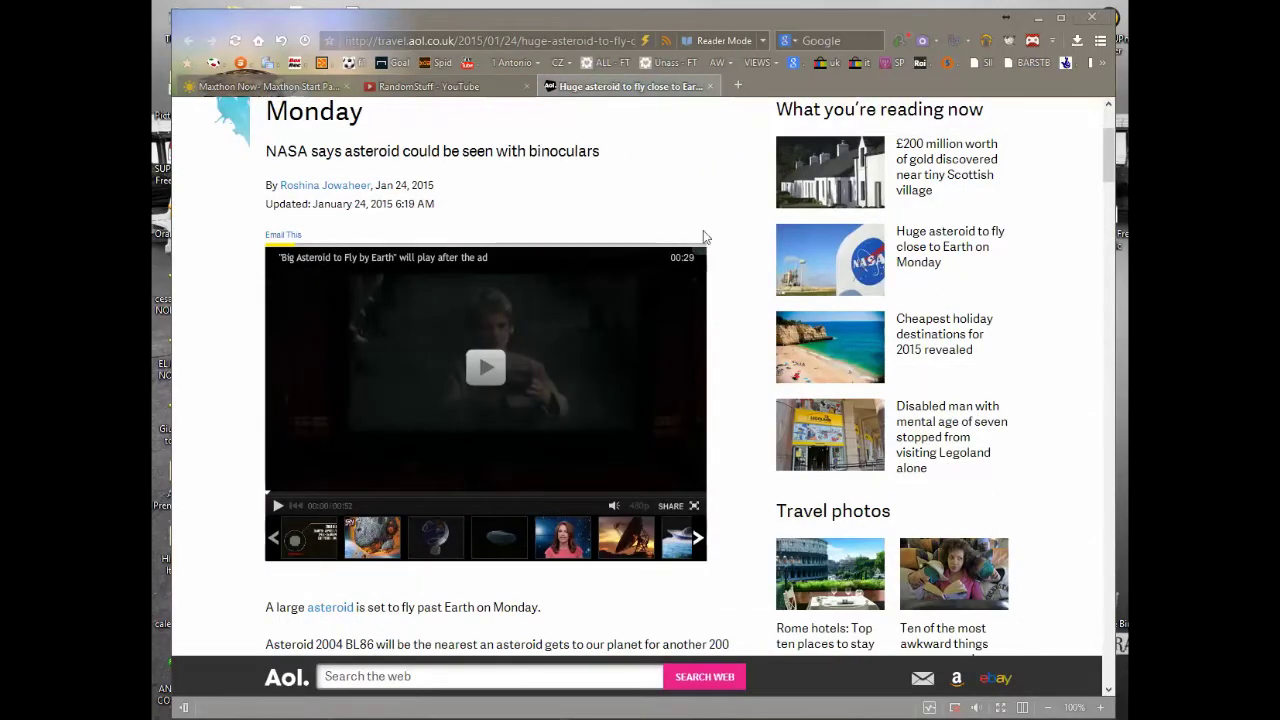
Pop the asteroid video out of the article again and return it to its place in the page.
mouse_move(668, 277)
left_click(663, 229)
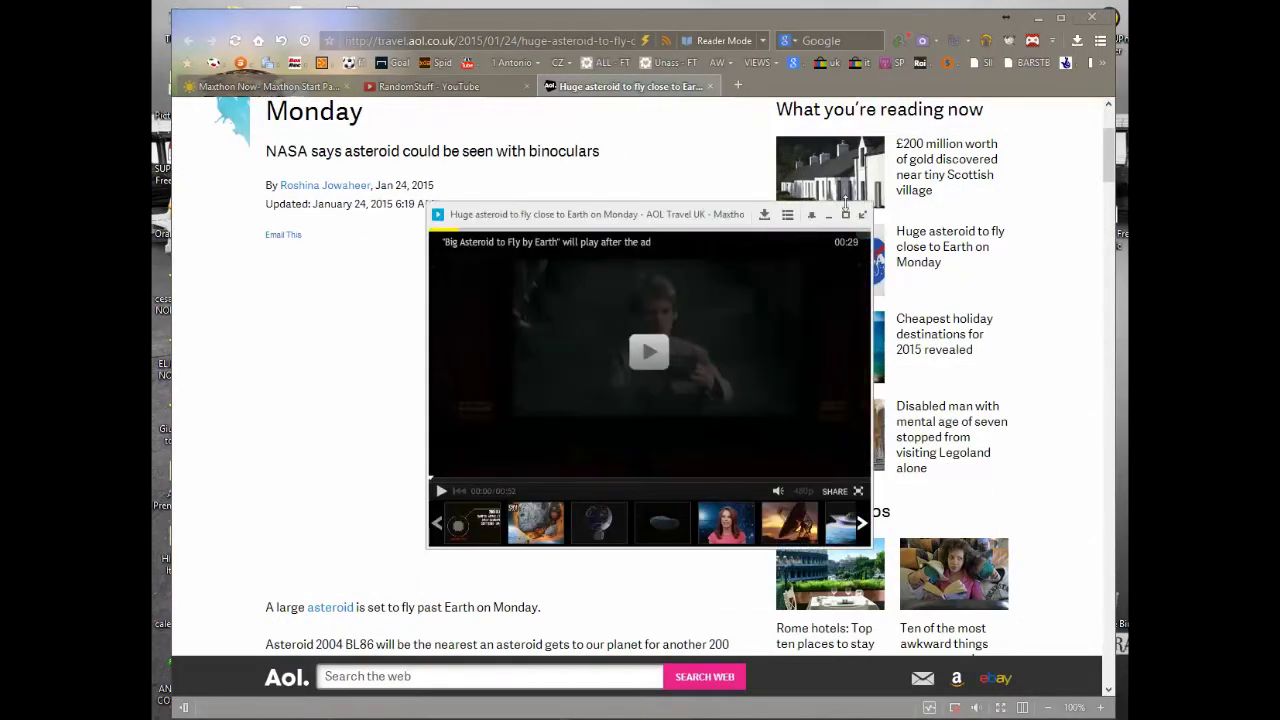
left_click(864, 216)
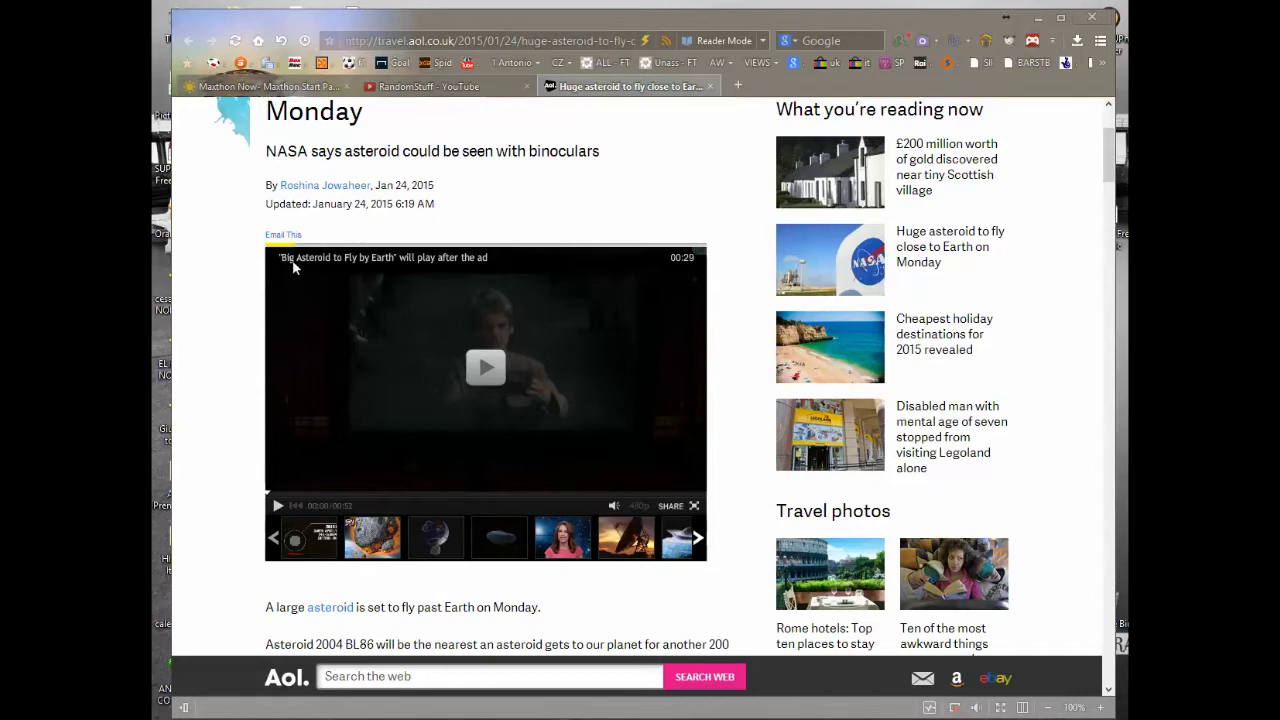
Pop out the asteroid video, place it in the screen's upper-right corner, and shrink it so the article stays readable.
mouse_move(631, 296)
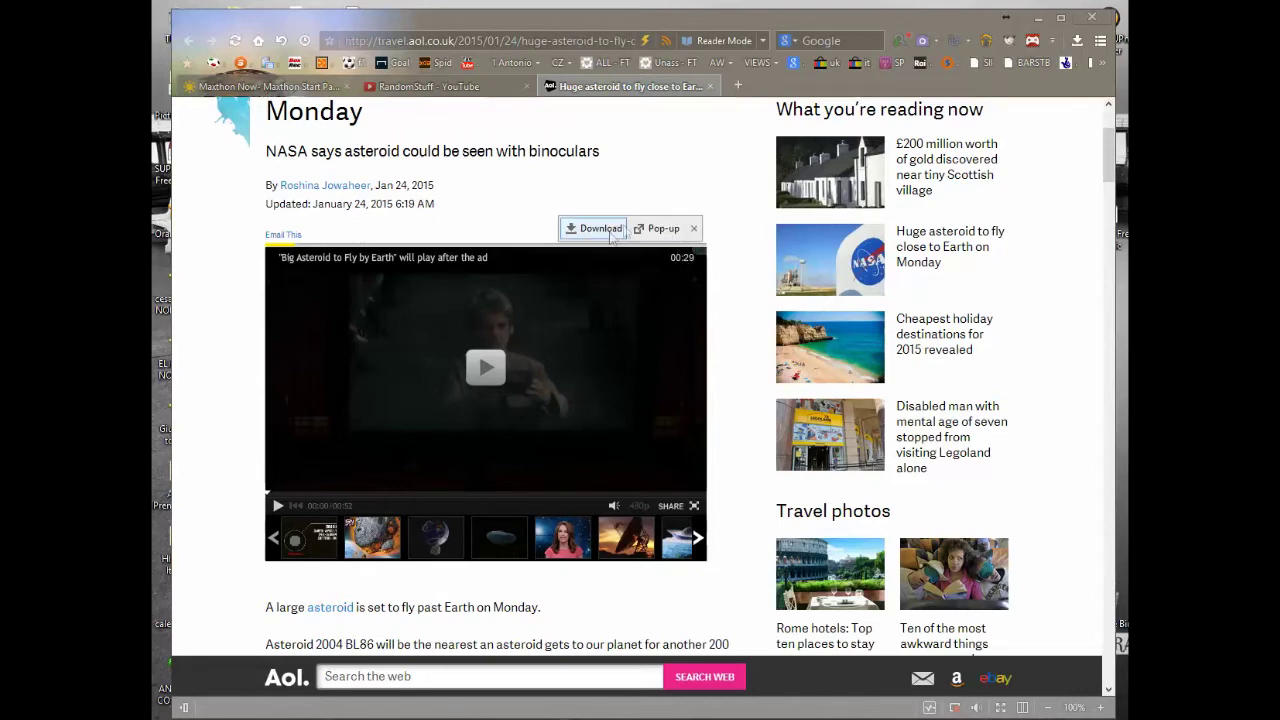
left_click(657, 228)
left_click_drag(497, 230, 835, 25)
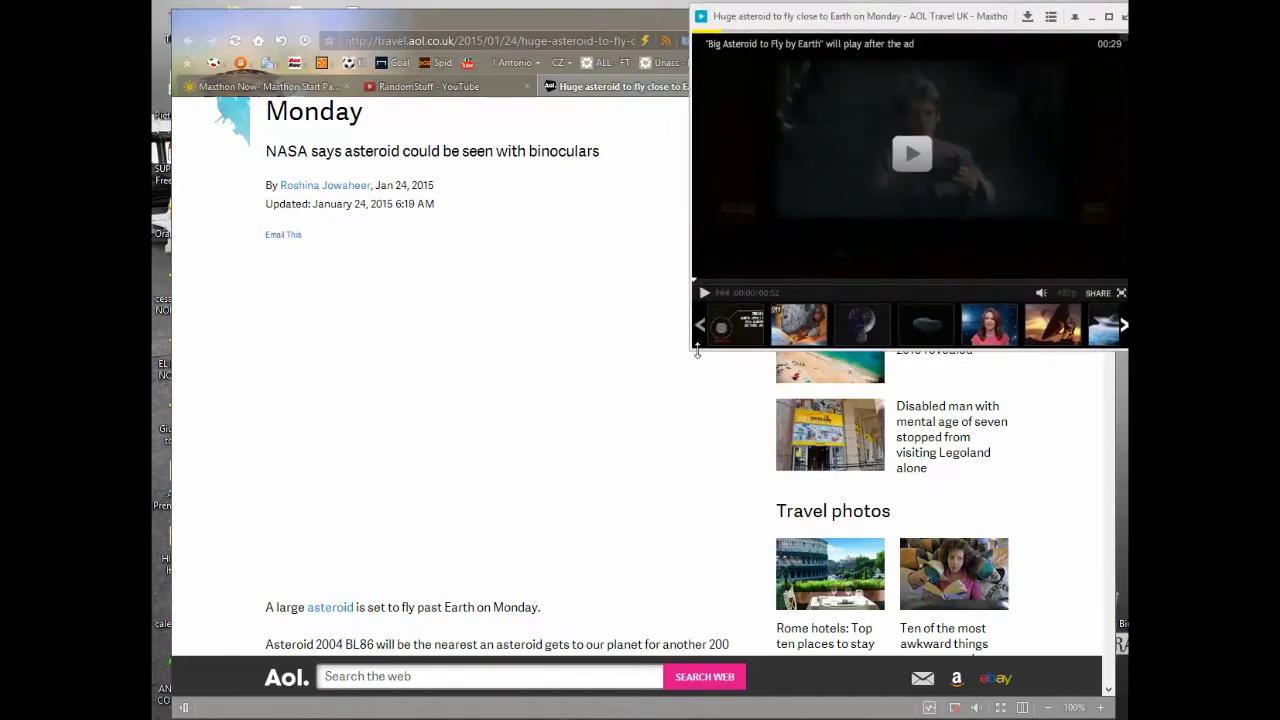
left_click_drag(687, 352, 898, 190)
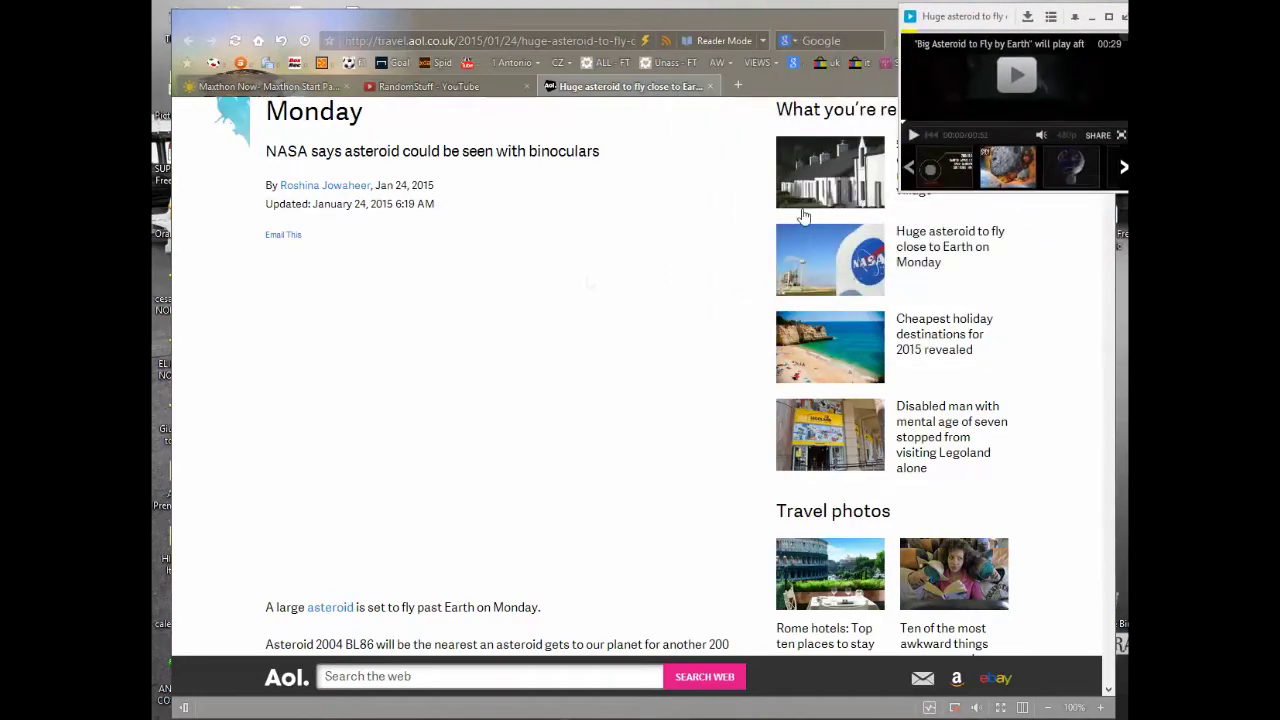
scroll(468, 343, "down", 1)
scroll(468, 343, "up", 3)
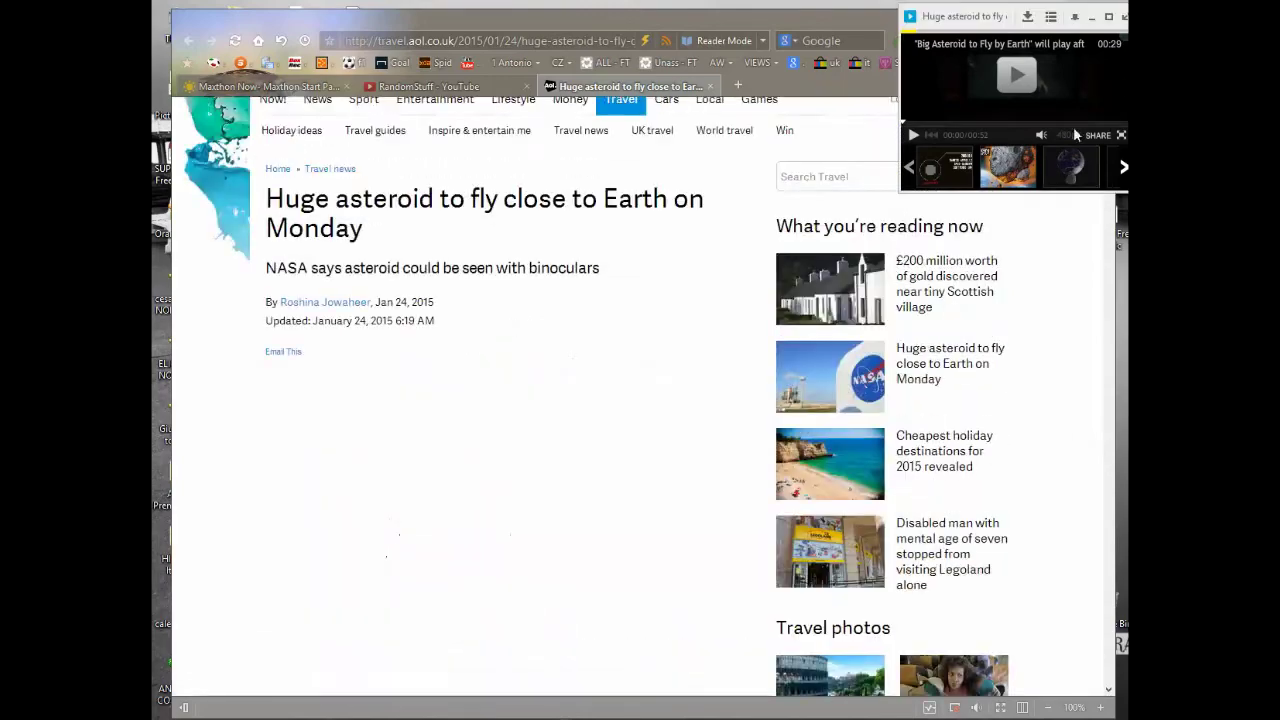
Switch to Firefox's Add-ons Manager, search for "pop video", look through the available add-ons, and return to the installed extensions.
left_click(1098, 18)
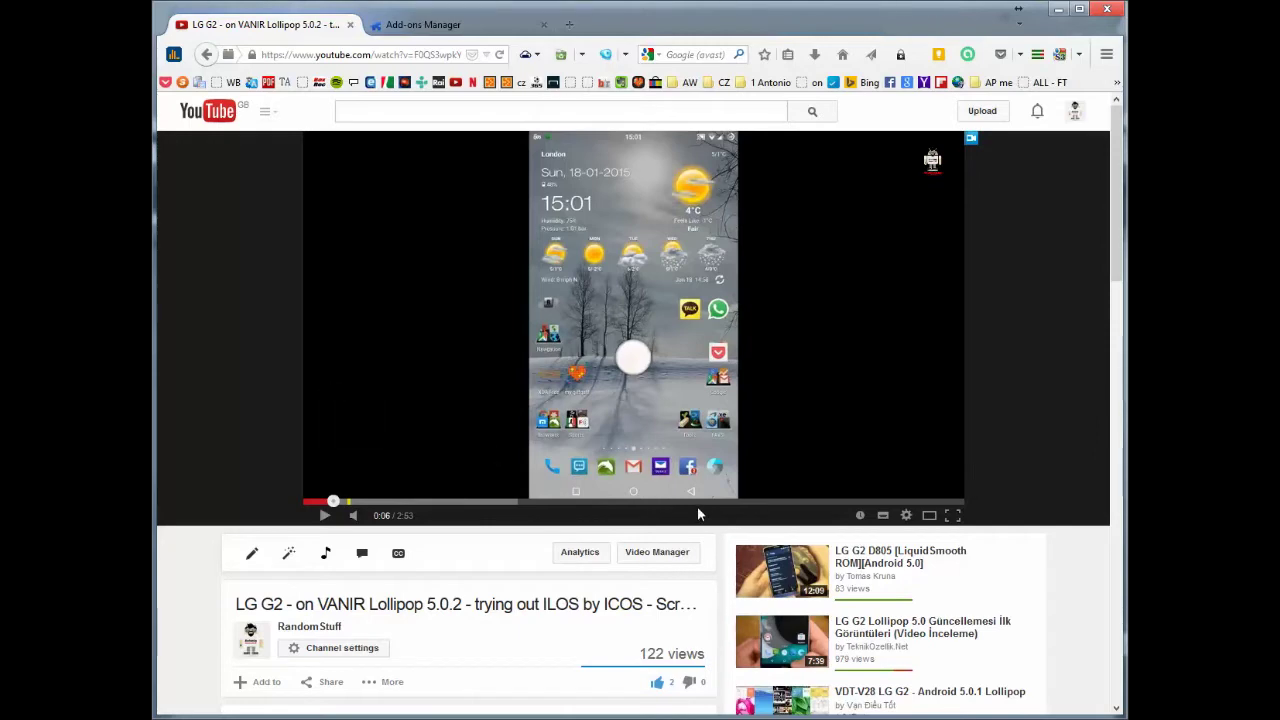
left_click(452, 26)
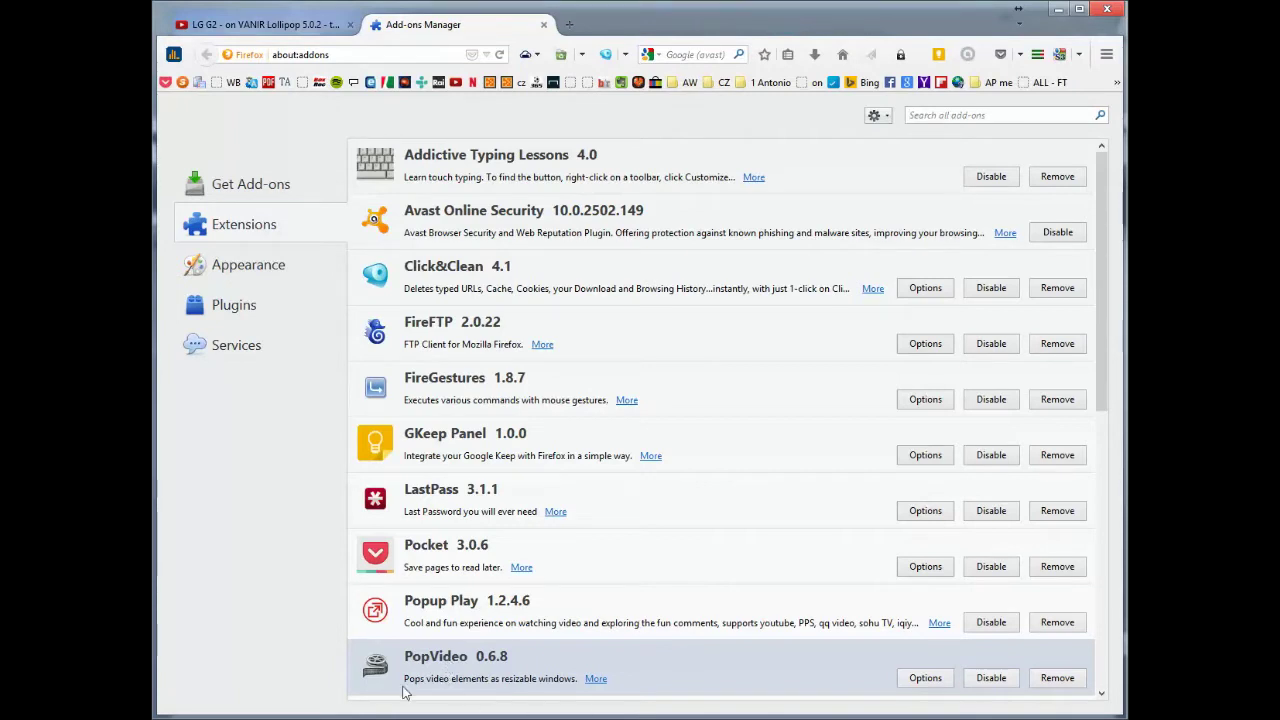
type("po")
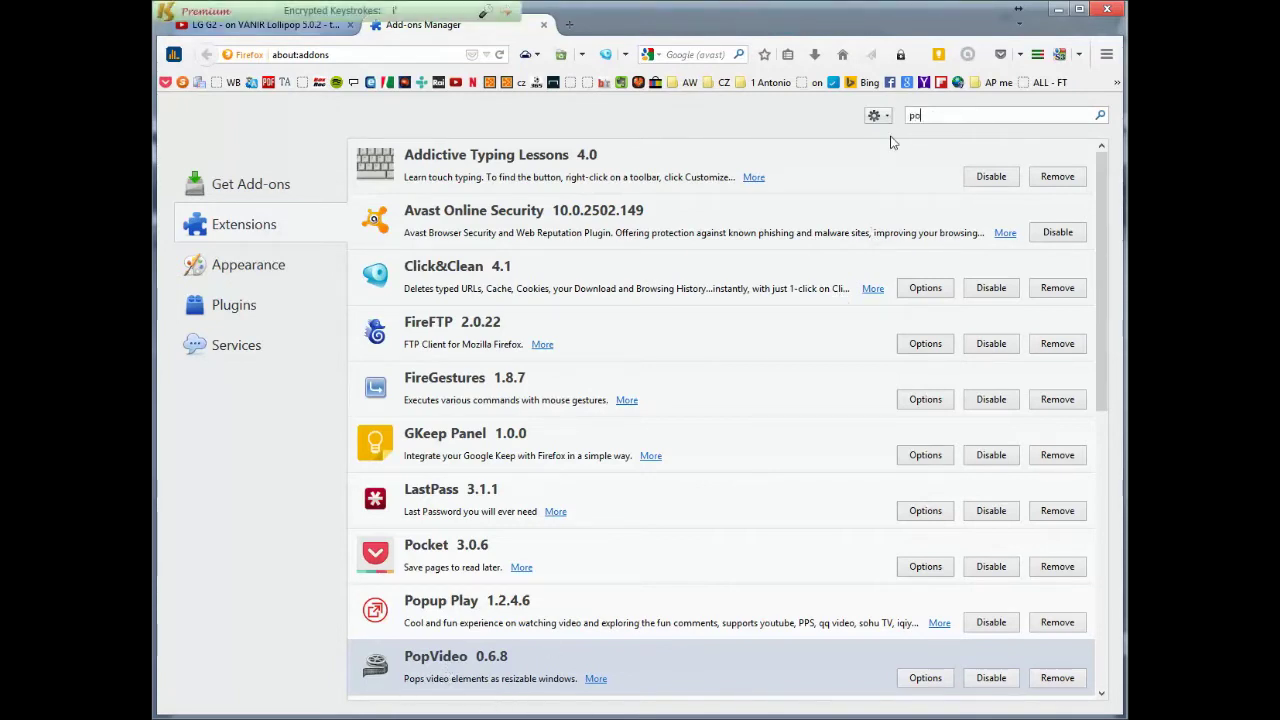
type("p video")
key("Return")
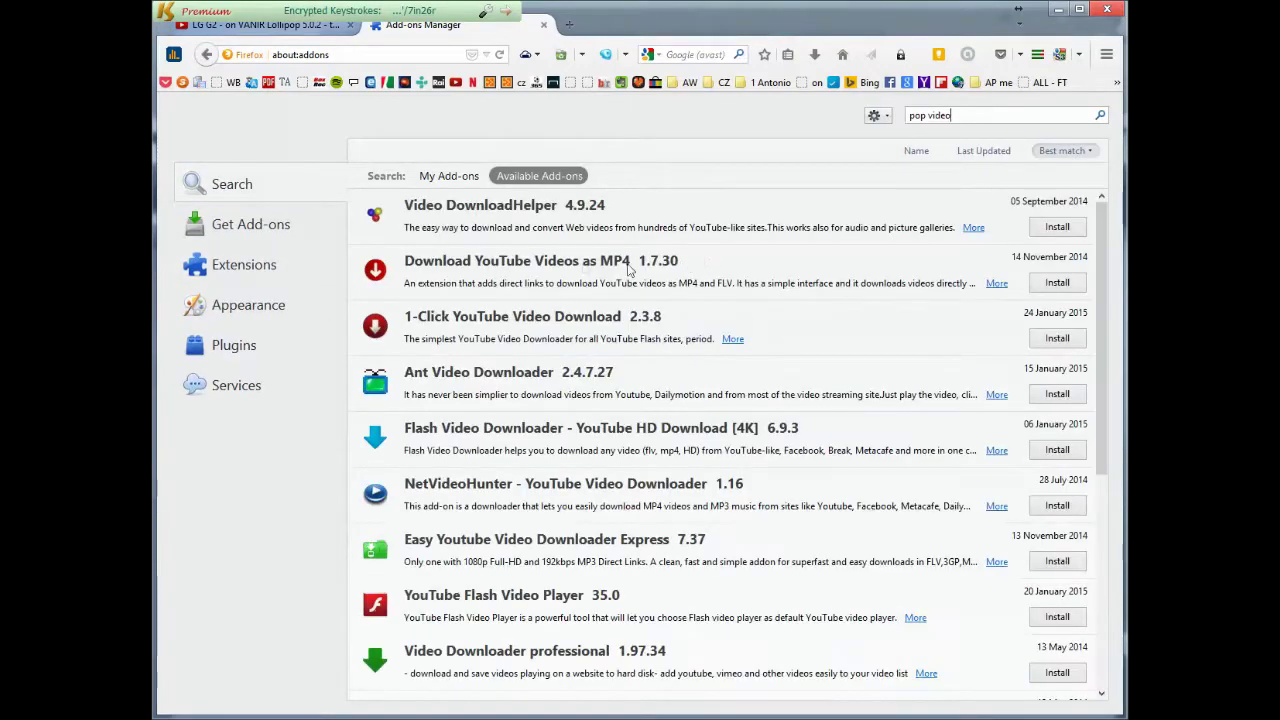
scroll(518, 382, "down", 4)
scroll(522, 385, "down", 3)
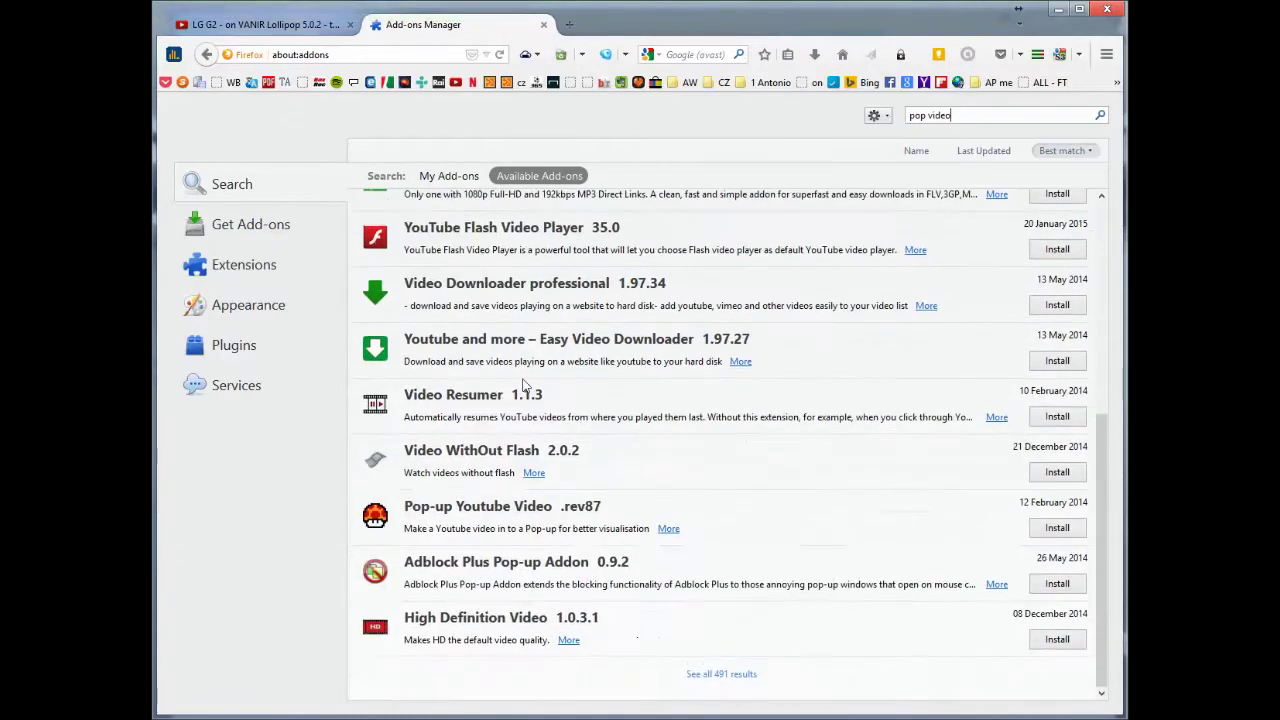
scroll(524, 388, "up", 6)
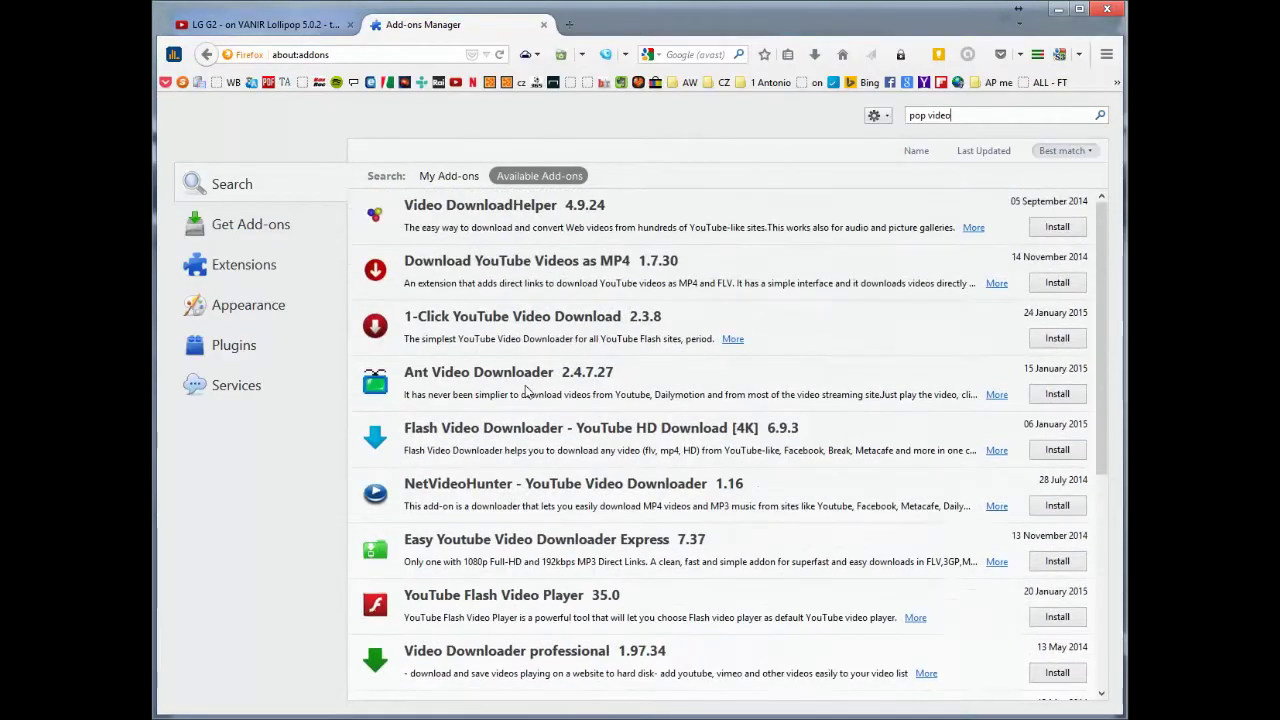
key("alt+Left")
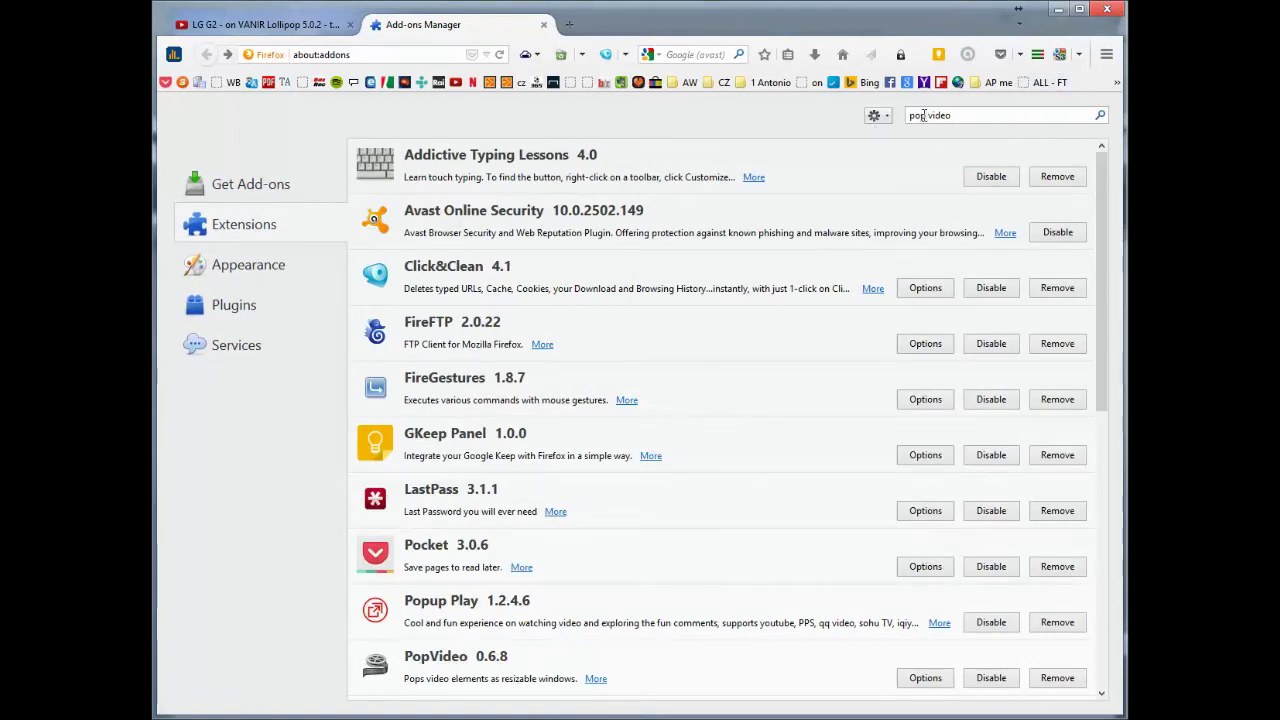
Search the add-ons for "popvideo" and open the full results list on the Mozilla add-ons site.
key("BackSpace")
key("Return")
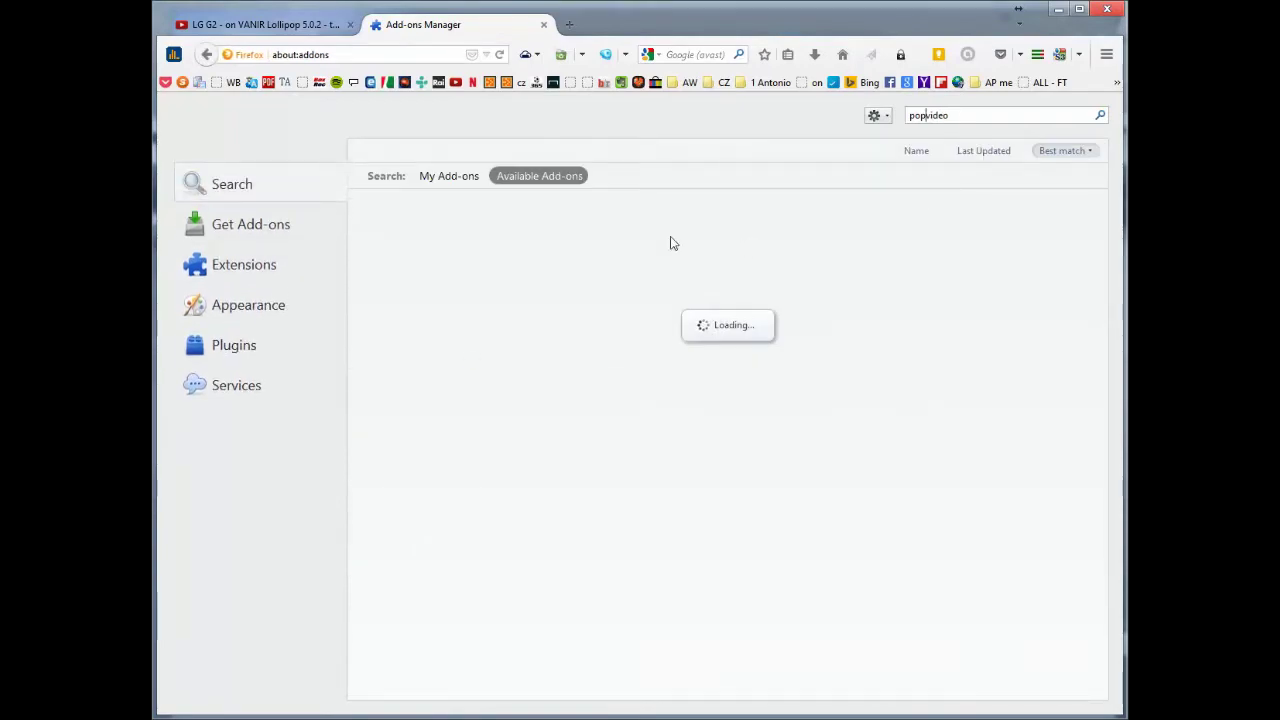
scroll(557, 289, "down", 6)
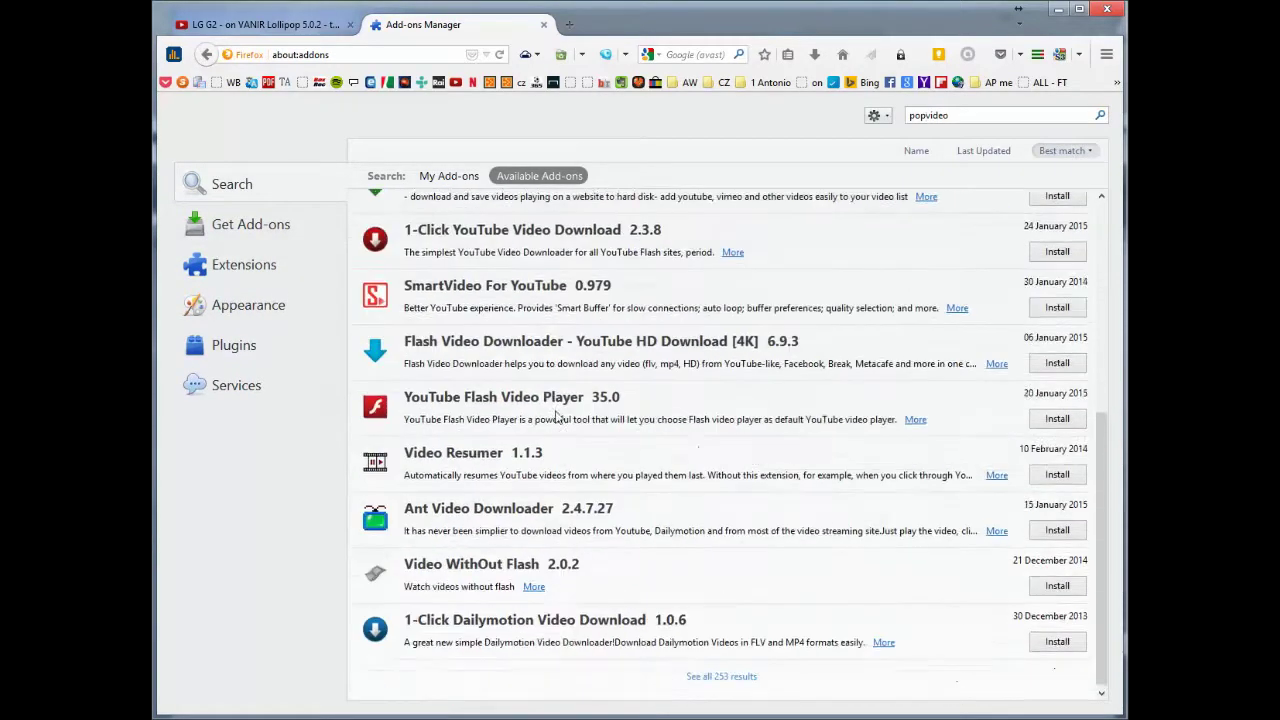
left_click(716, 677)
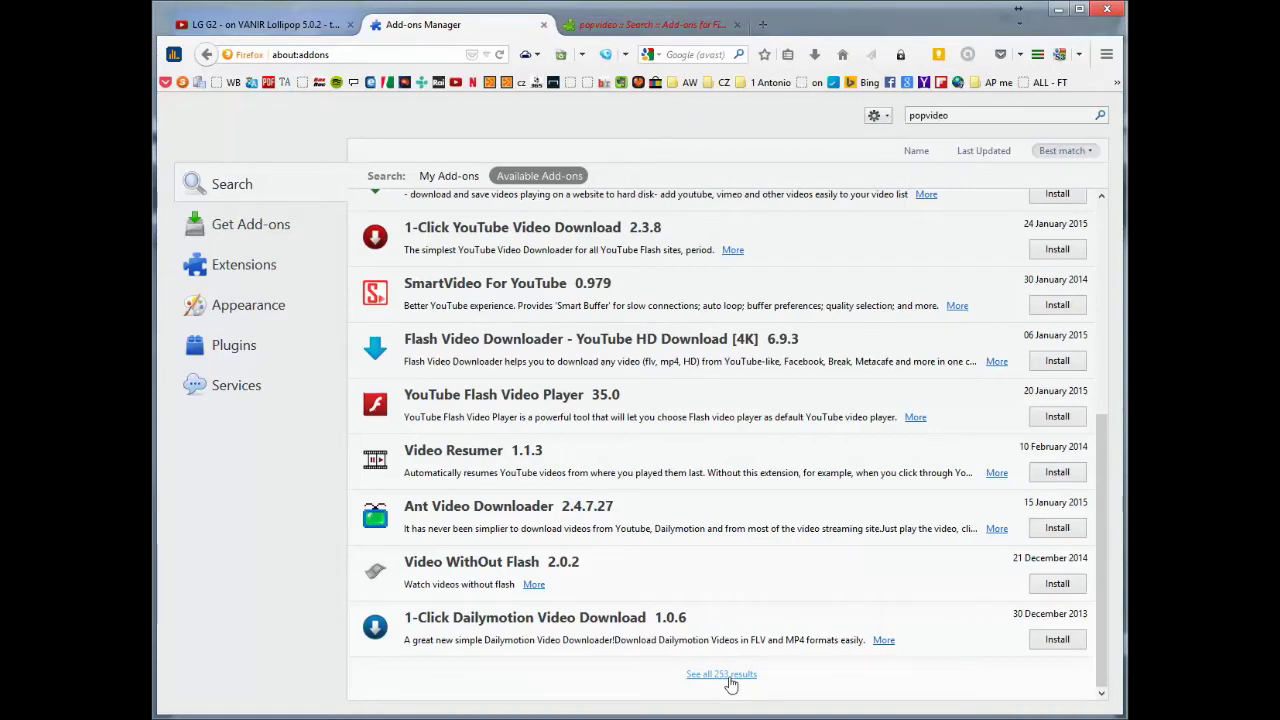
left_click(620, 25)
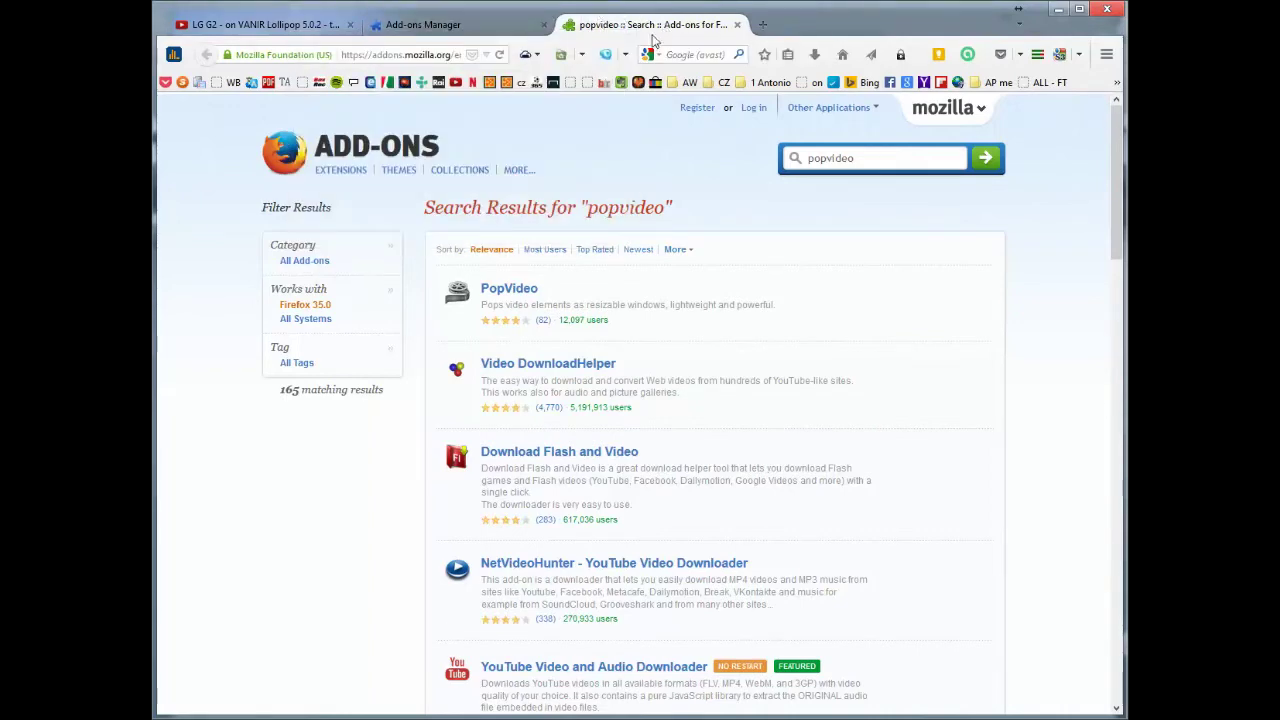
Open the PopVideo add-on's page from the search results and review its description.
mouse_move(492, 296)
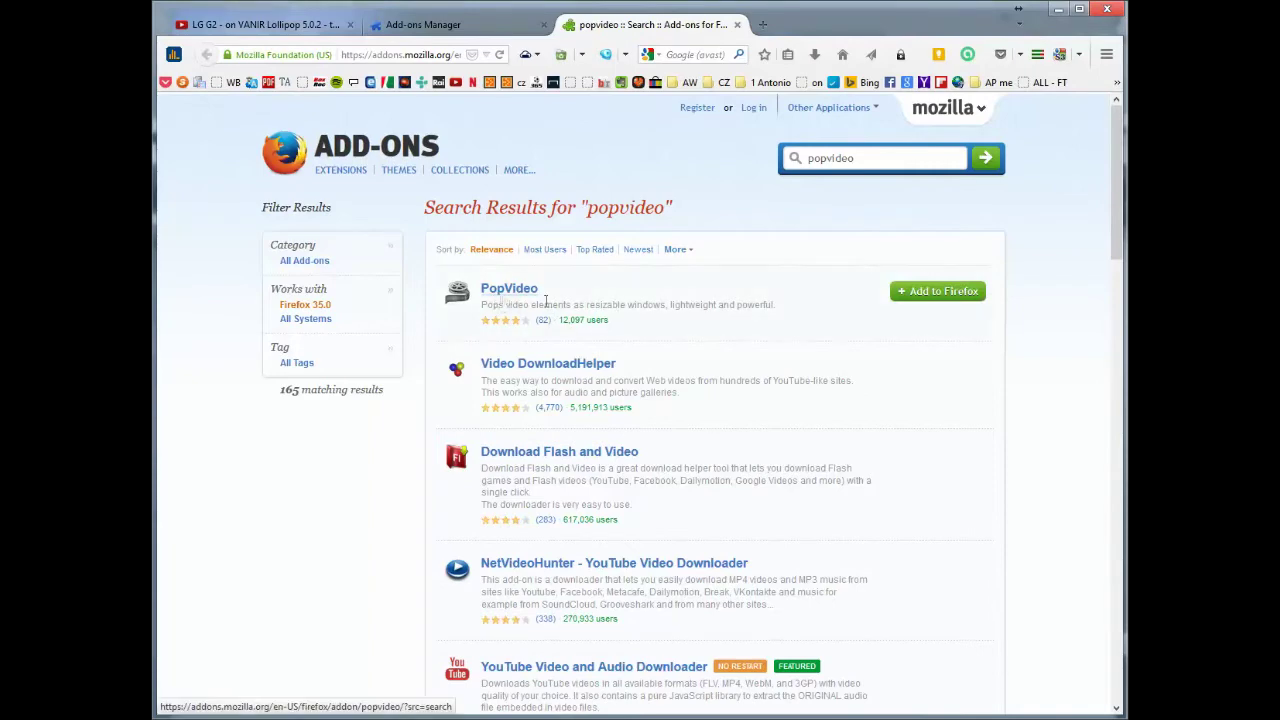
left_click(508, 290)
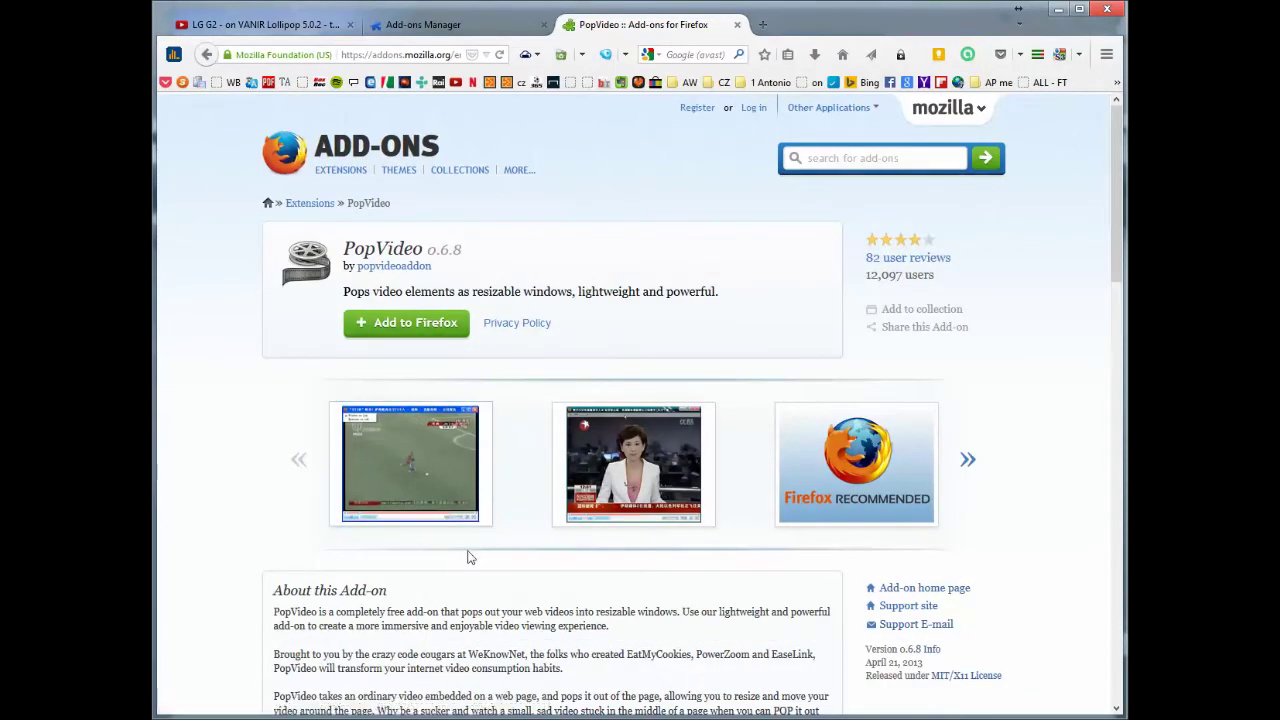
scroll(470, 554, "down", 1)
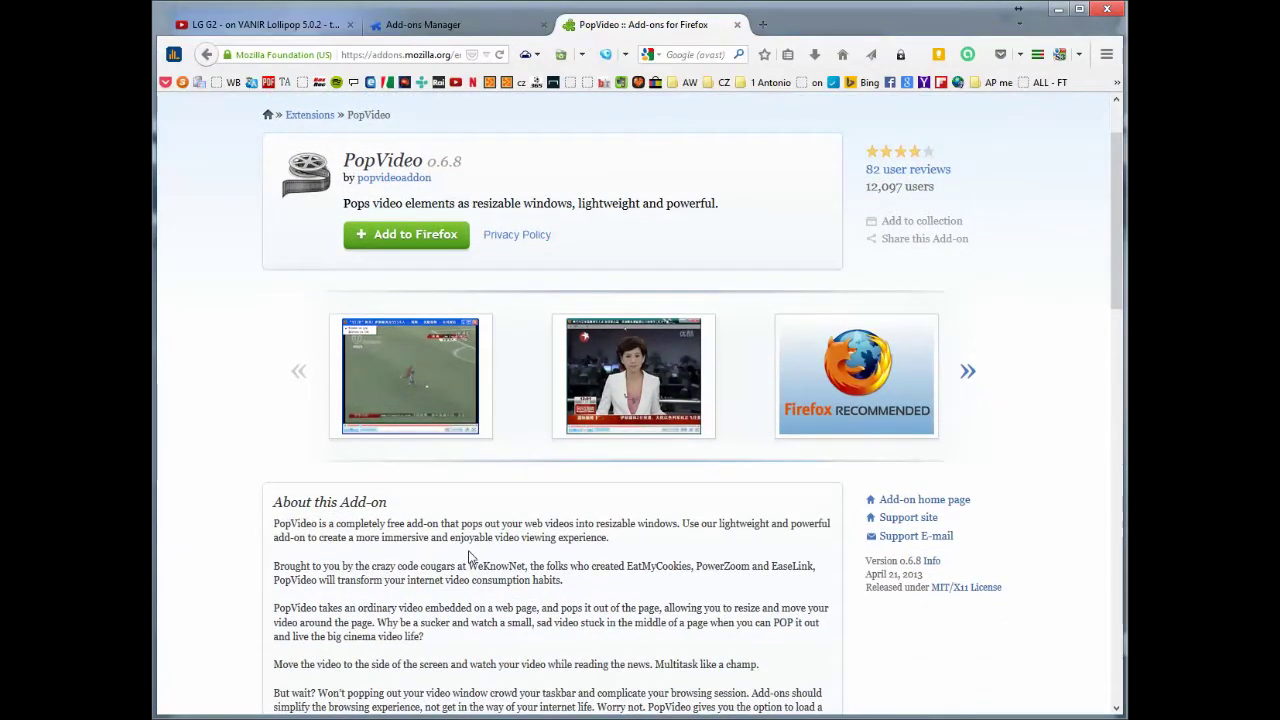
scroll(470, 555, "up", 1)
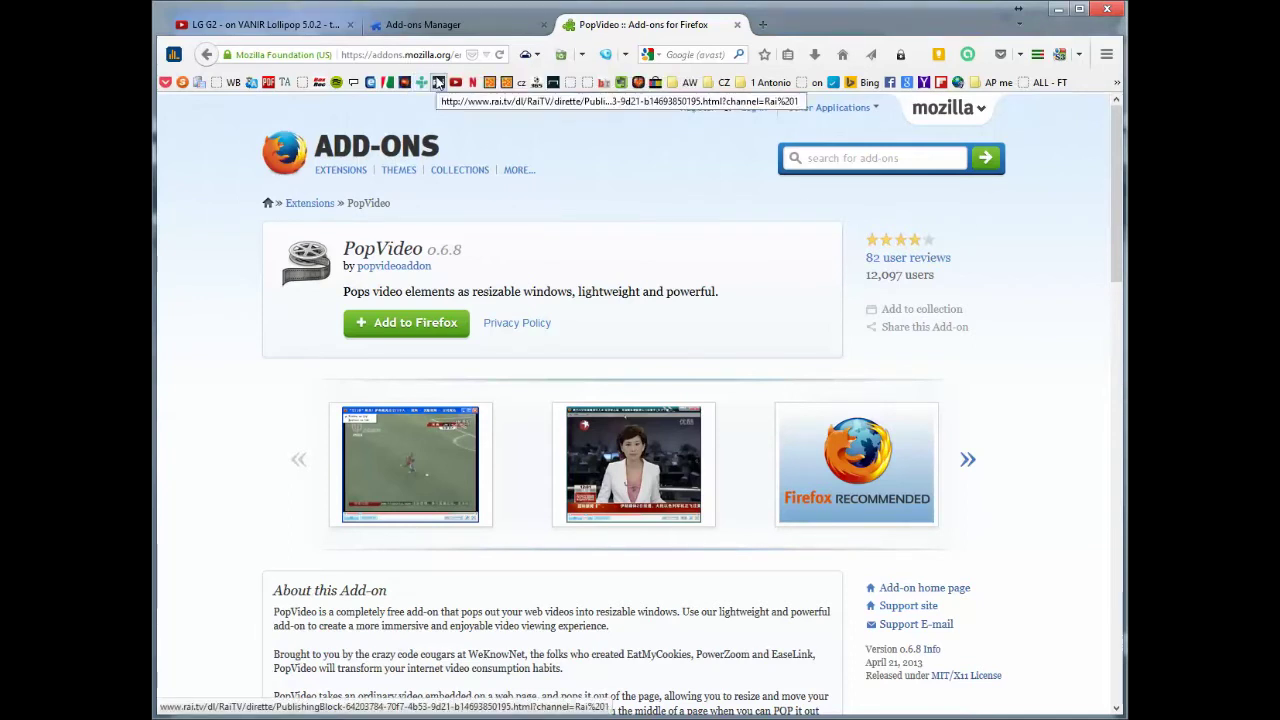
Return to the LG G2 YouTube video and pop it out into its own window.
left_click(295, 30)
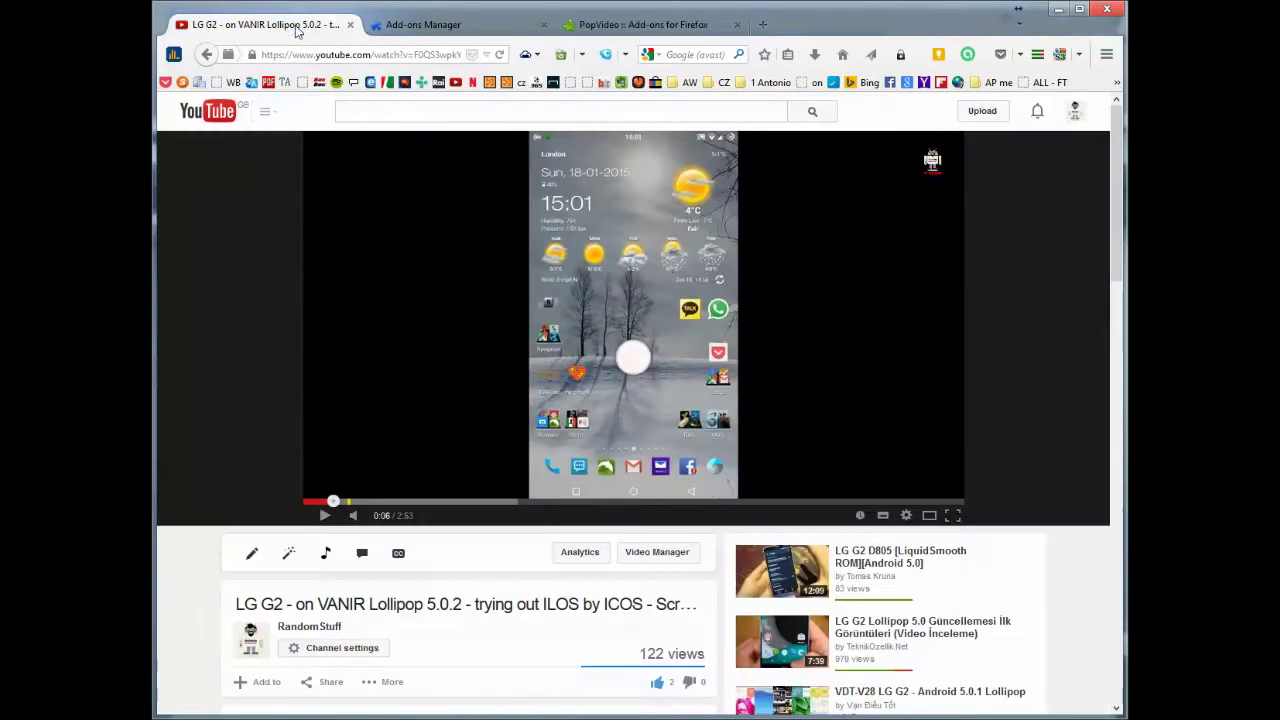
mouse_move(972, 145)
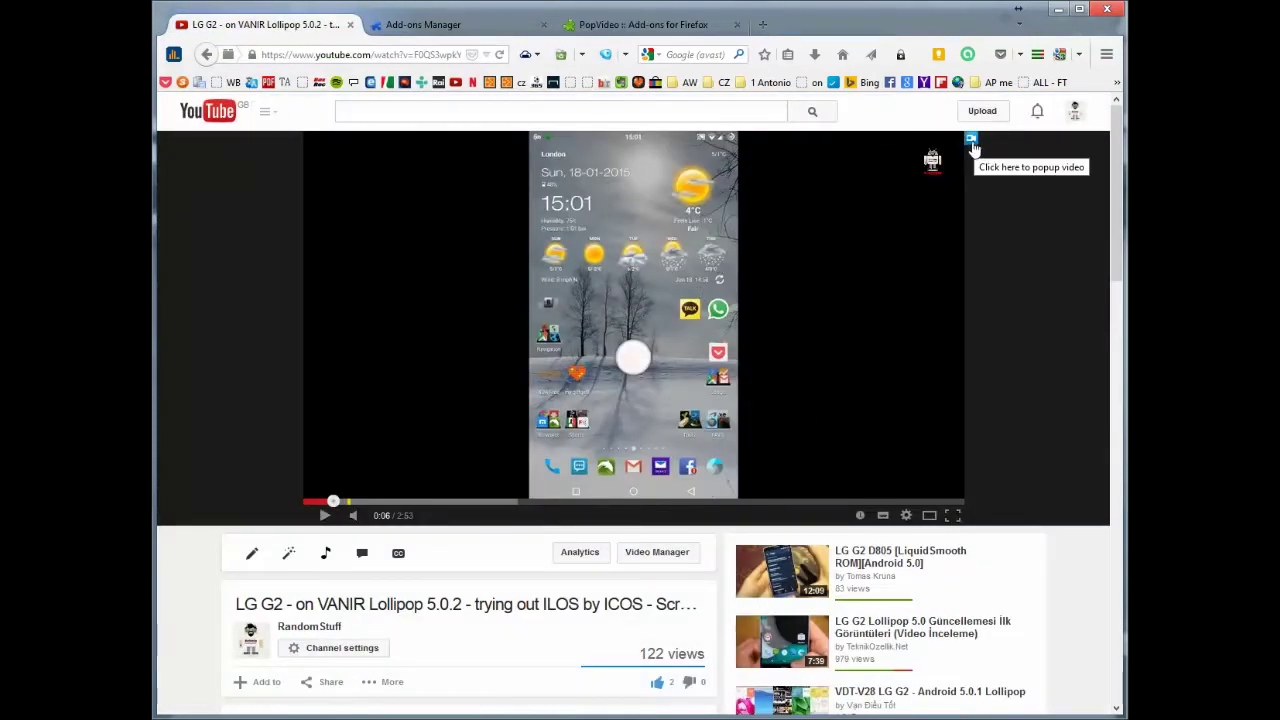
left_click(972, 145)
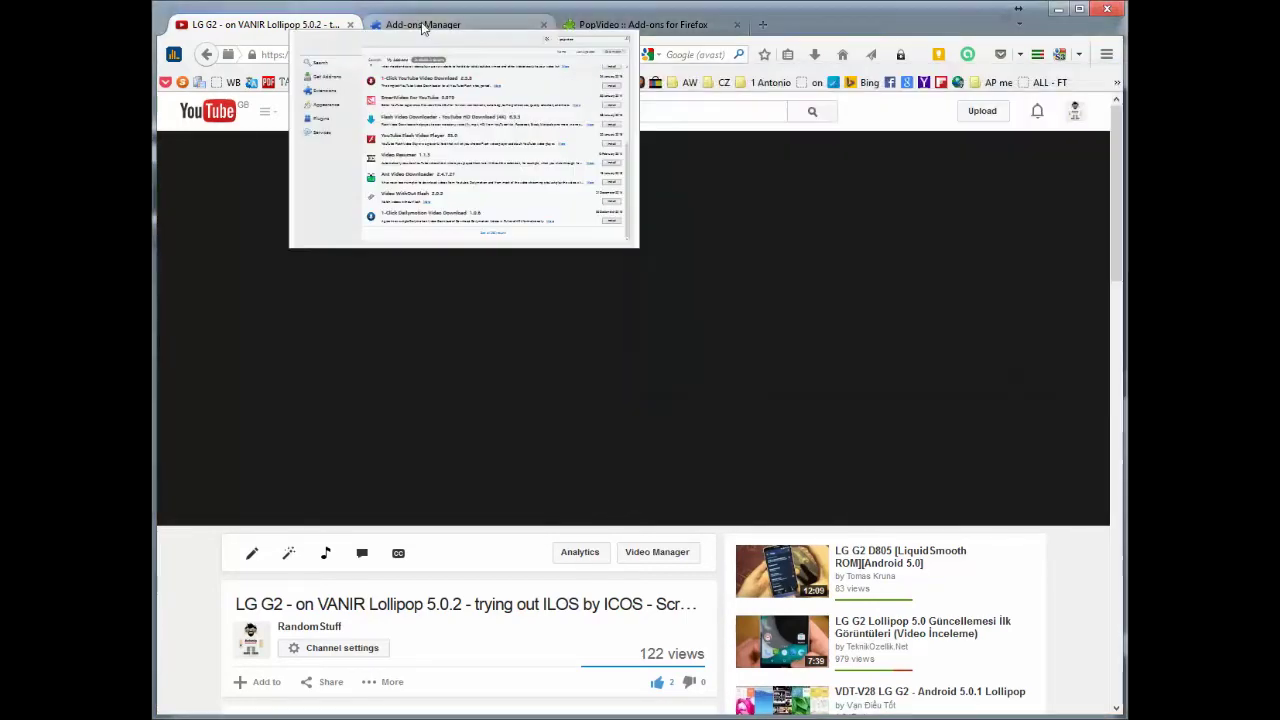
Bring the popped-out LG G2 video window in front of the YouTube page and make it slightly narrower.
left_click(420, 26)
left_click(262, 24)
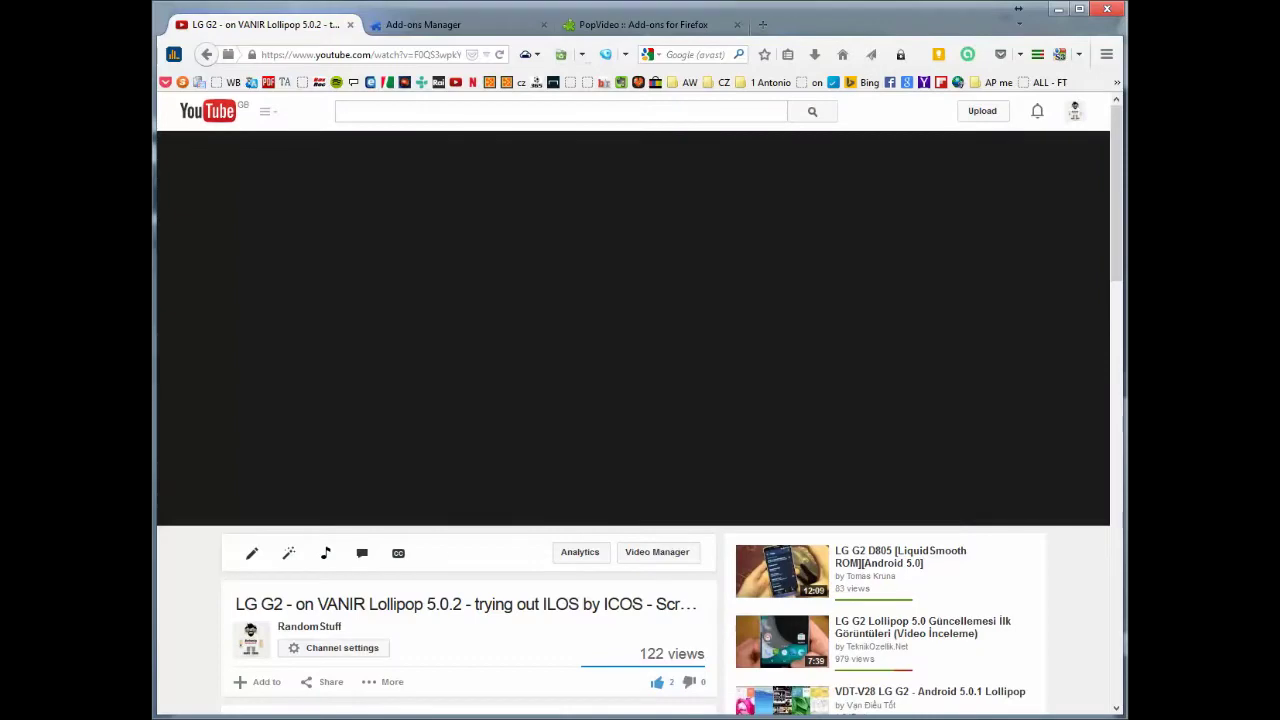
key("alt+Tab")
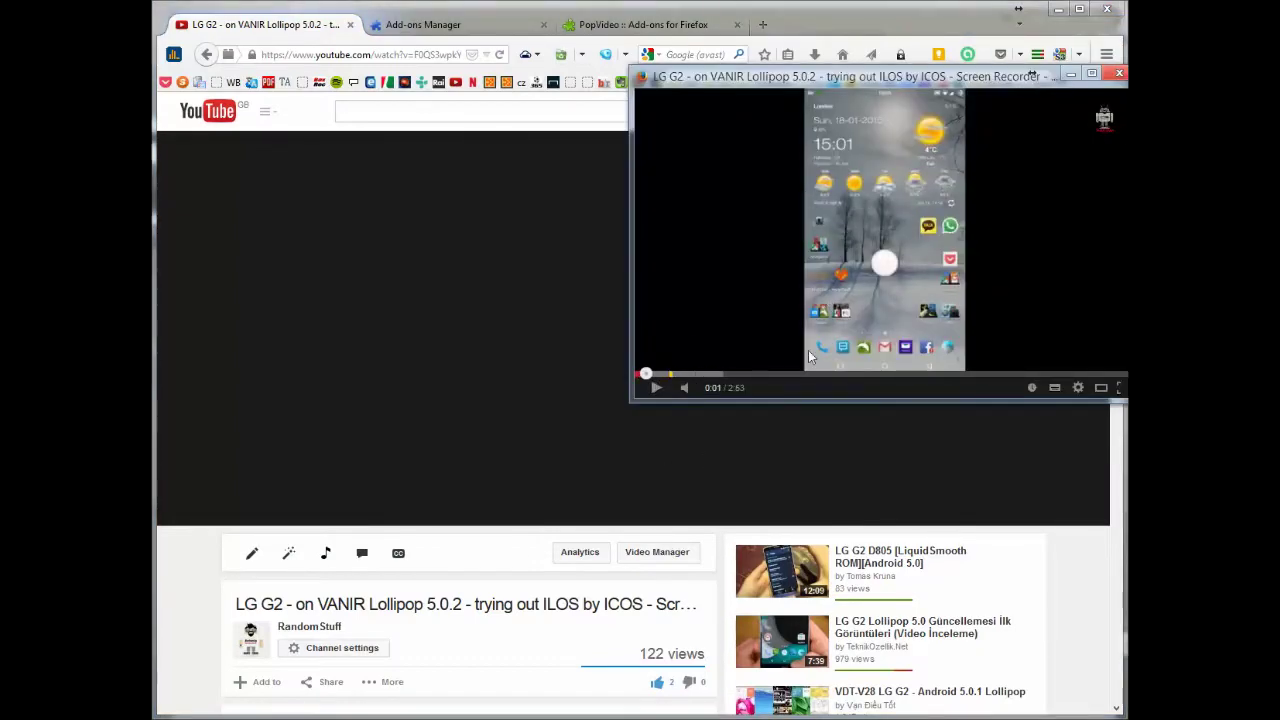
left_click_drag(630, 403, 674, 403)
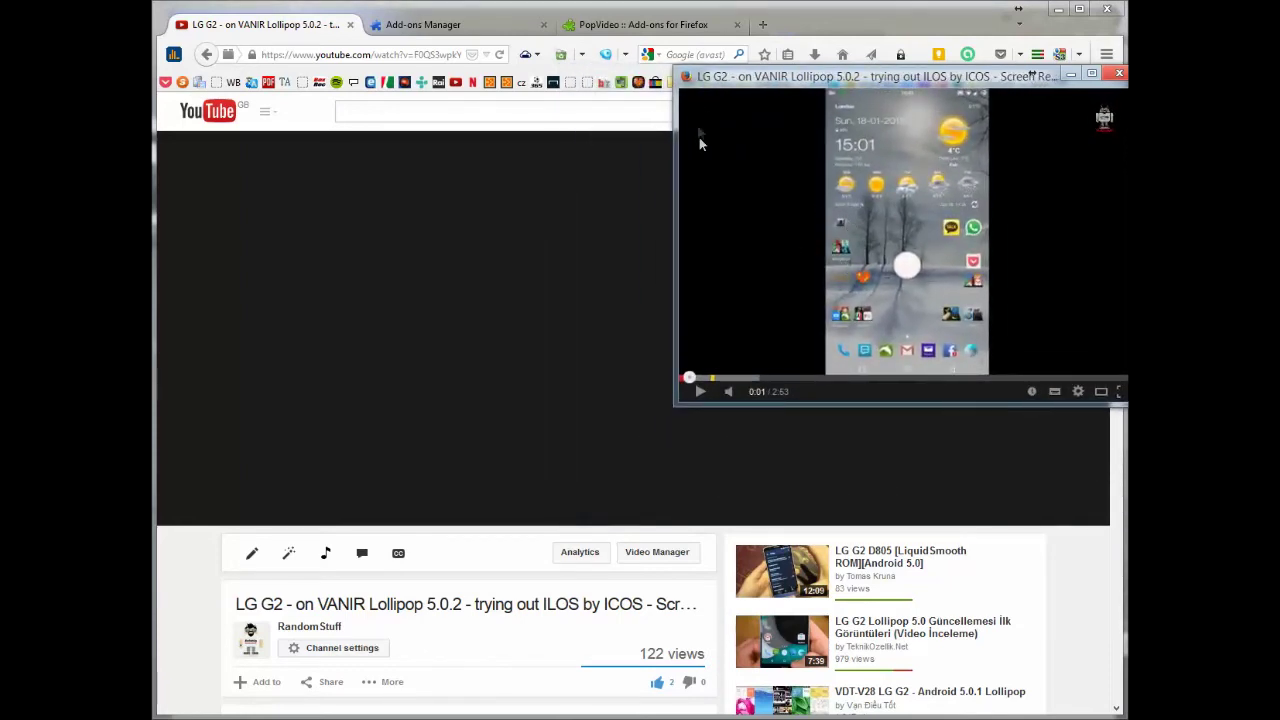
mouse_move(699, 96)
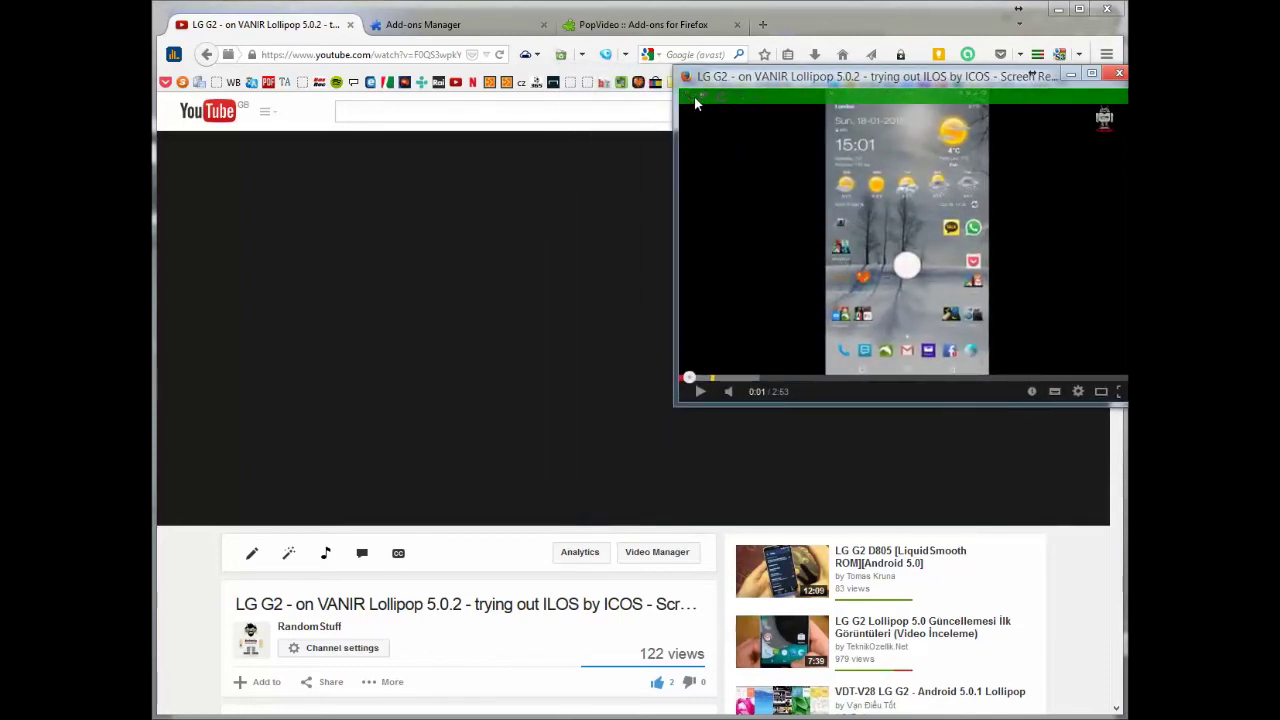
Open the PopVideo options from the popped-out video, review the General and Interface settings, and close them without changes.
left_click(688, 96)
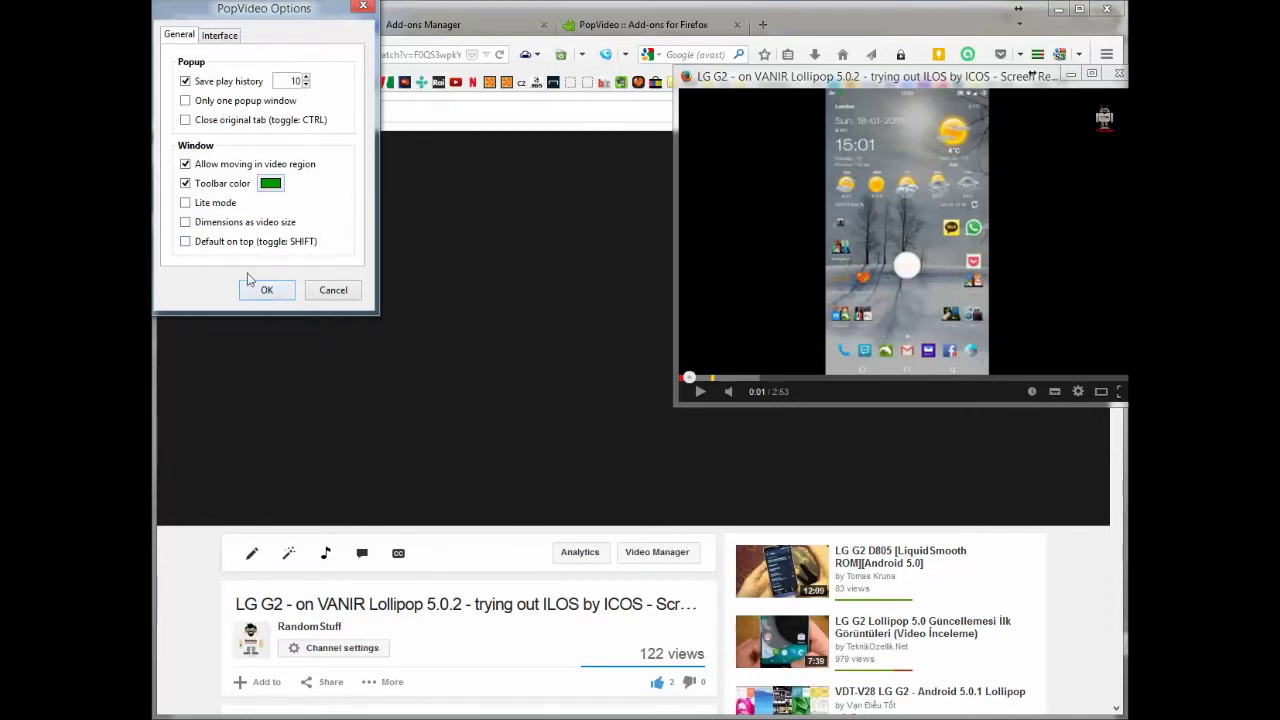
left_click(219, 35)
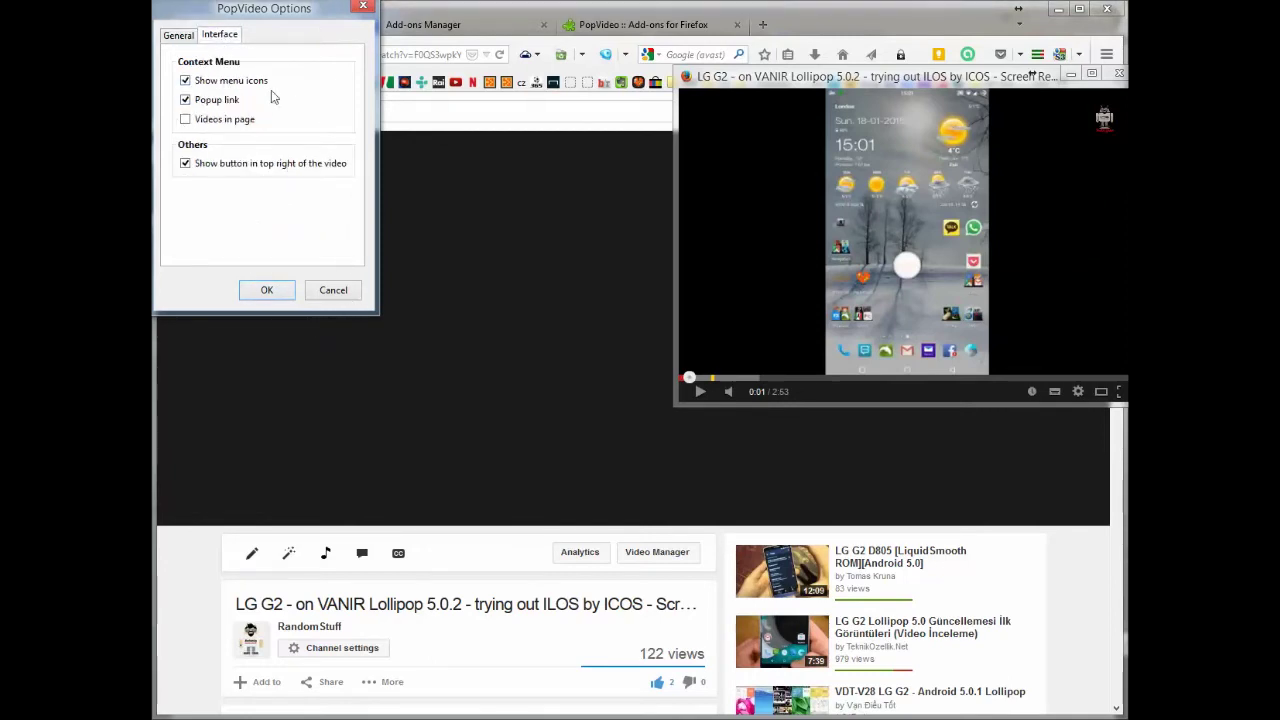
left_click(363, 6)
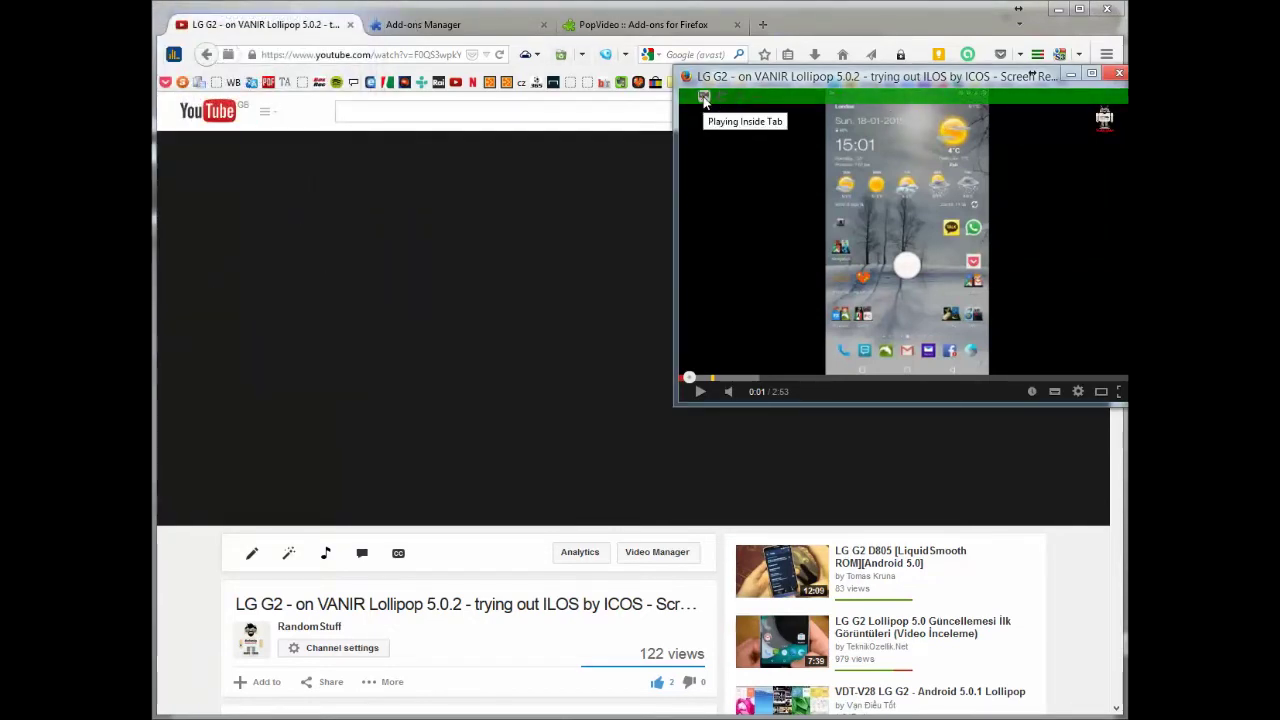
Return the popped-out LG G2 video to playing inside its YouTube tab.
left_click(703, 96)
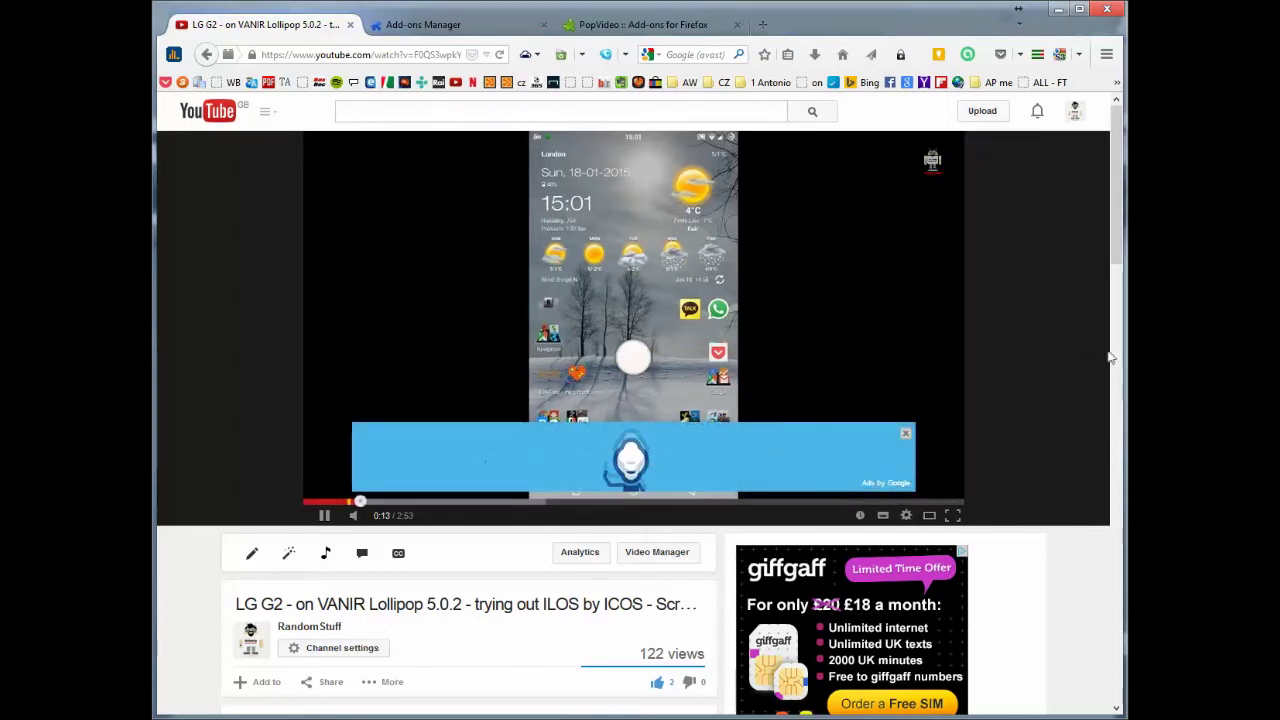
right_click(827, 323)
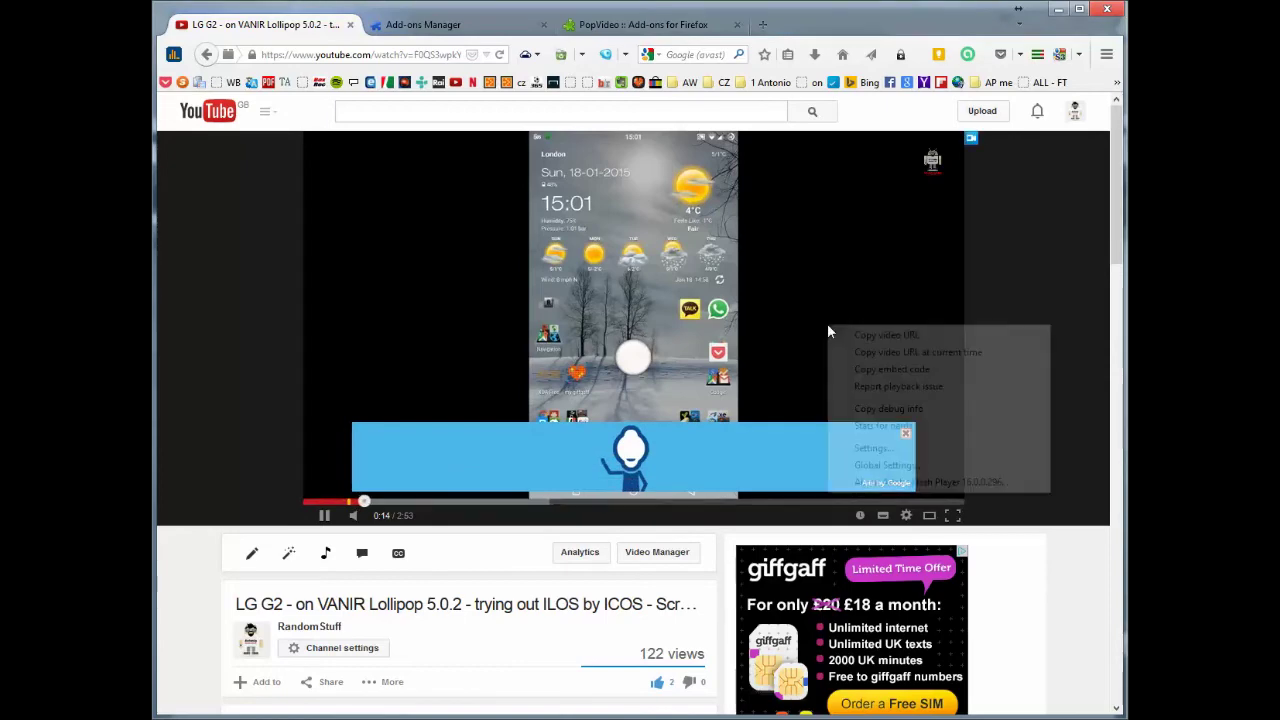
left_click(1067, 278)
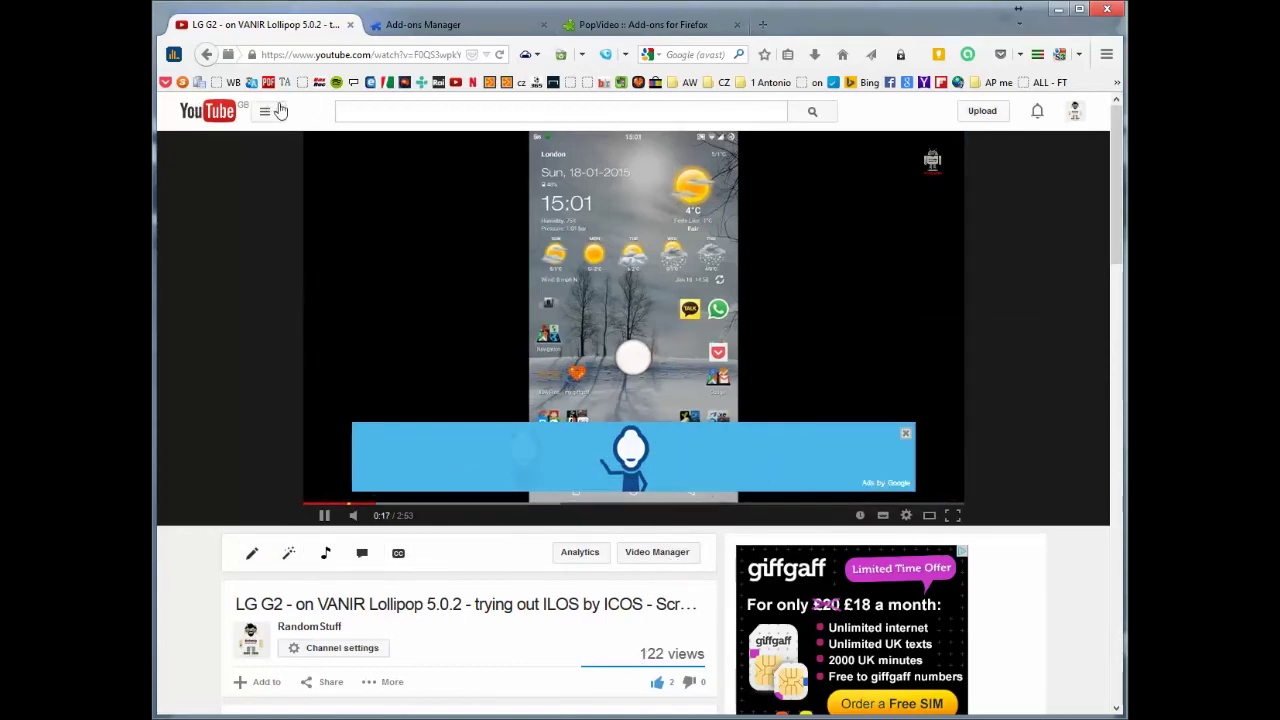
Go to the YouTube home page and pop the recommended American Idol audition video's link out into its own window.
left_click(214, 113)
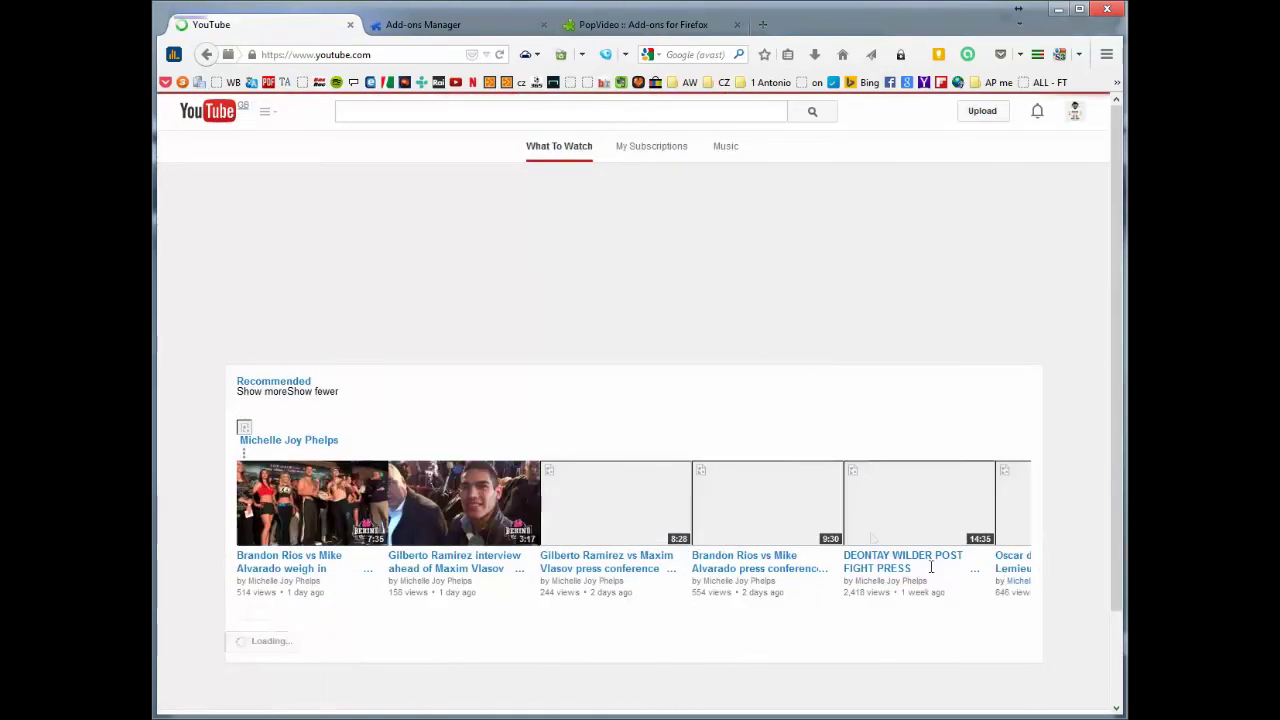
right_click(871, 522)
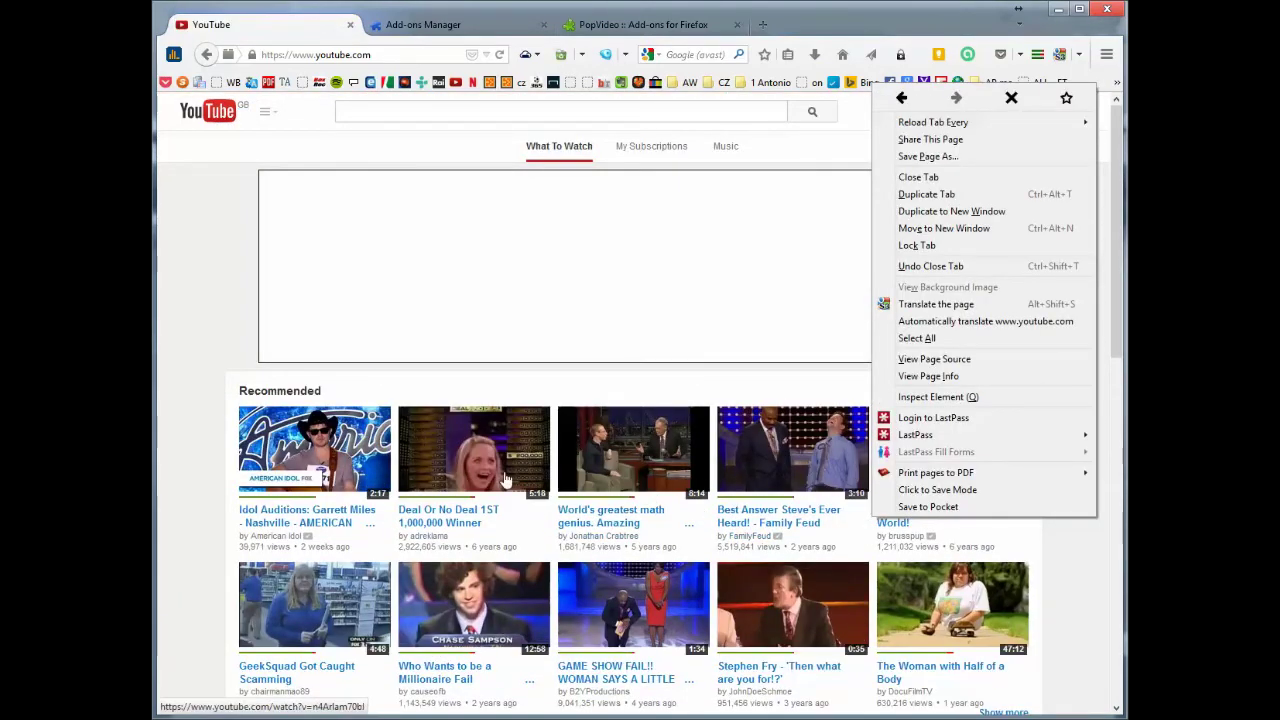
right_click(389, 437)
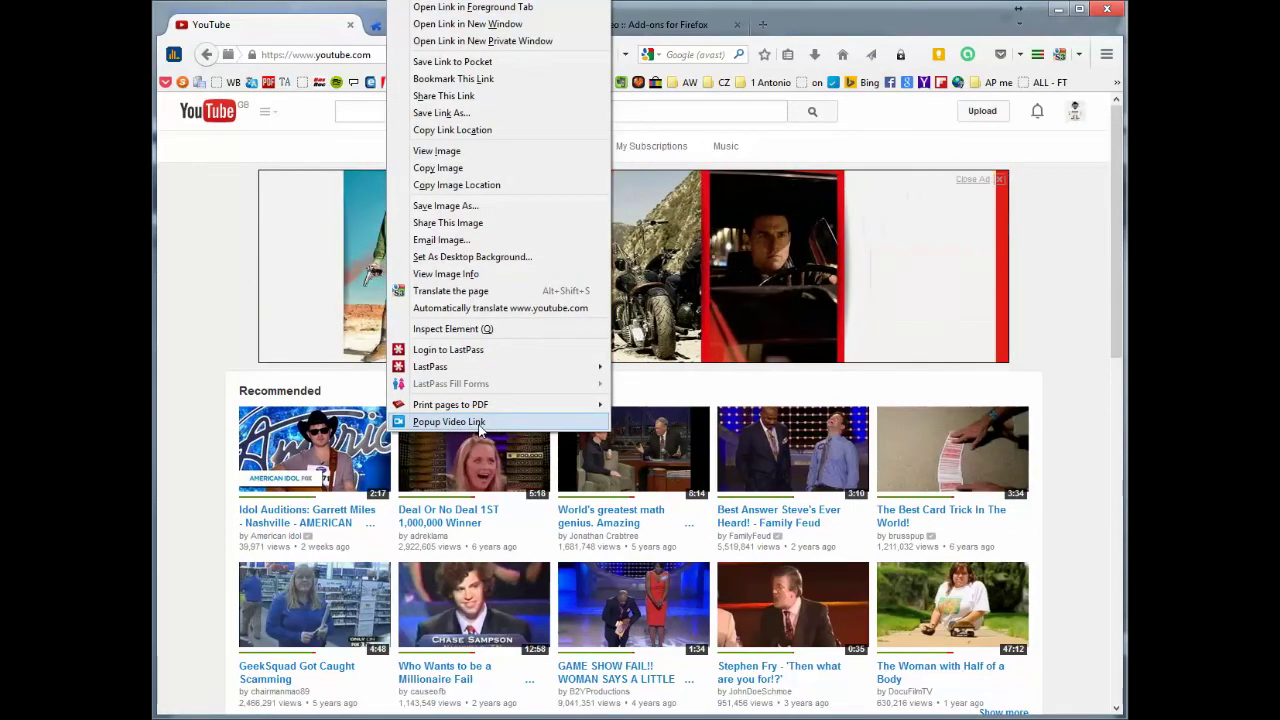
left_click(448, 421)
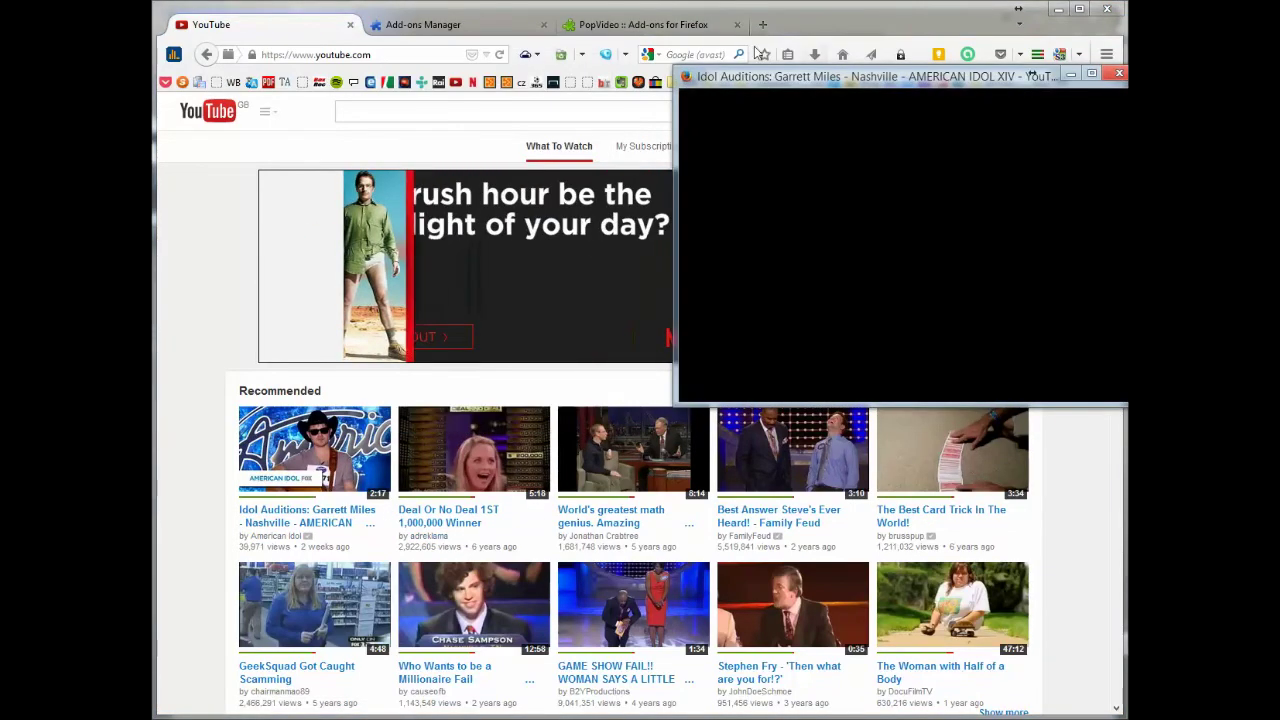
Move the popped-out American Idol video window fully into view and dismiss the advert overlaying the video.
left_click_drag(775, 82, 752, 52)
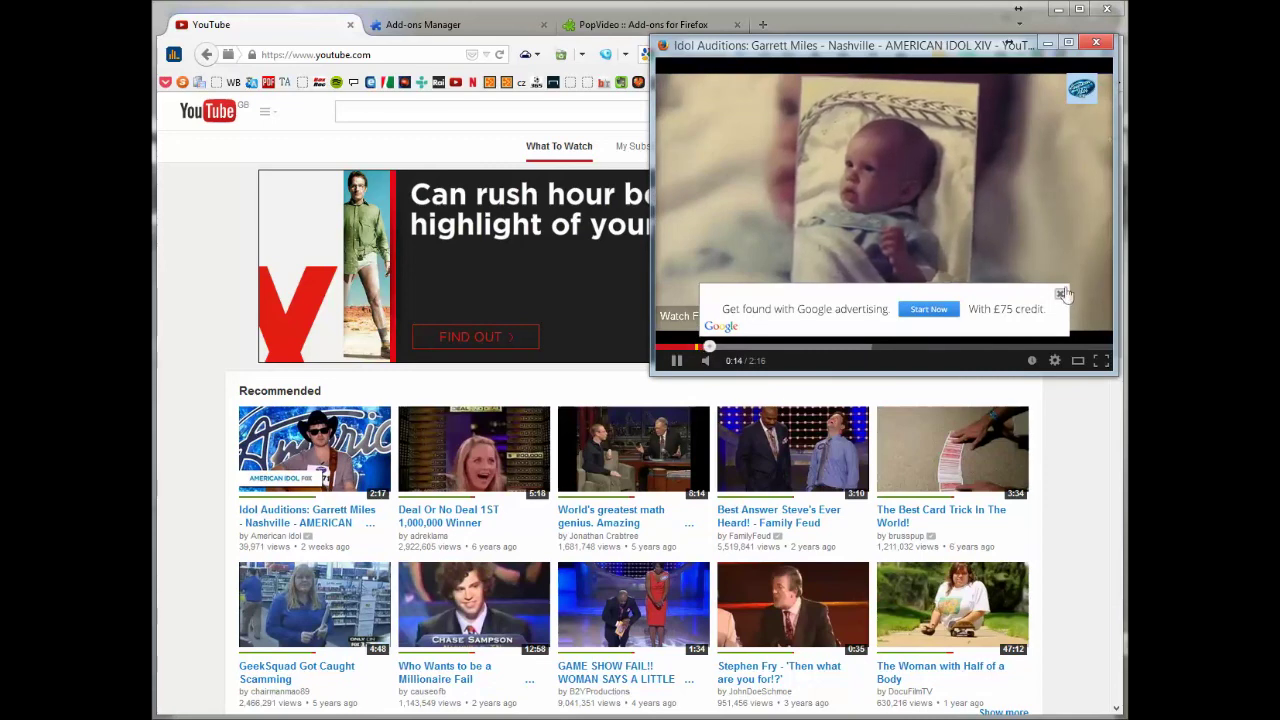
left_click(1061, 293)
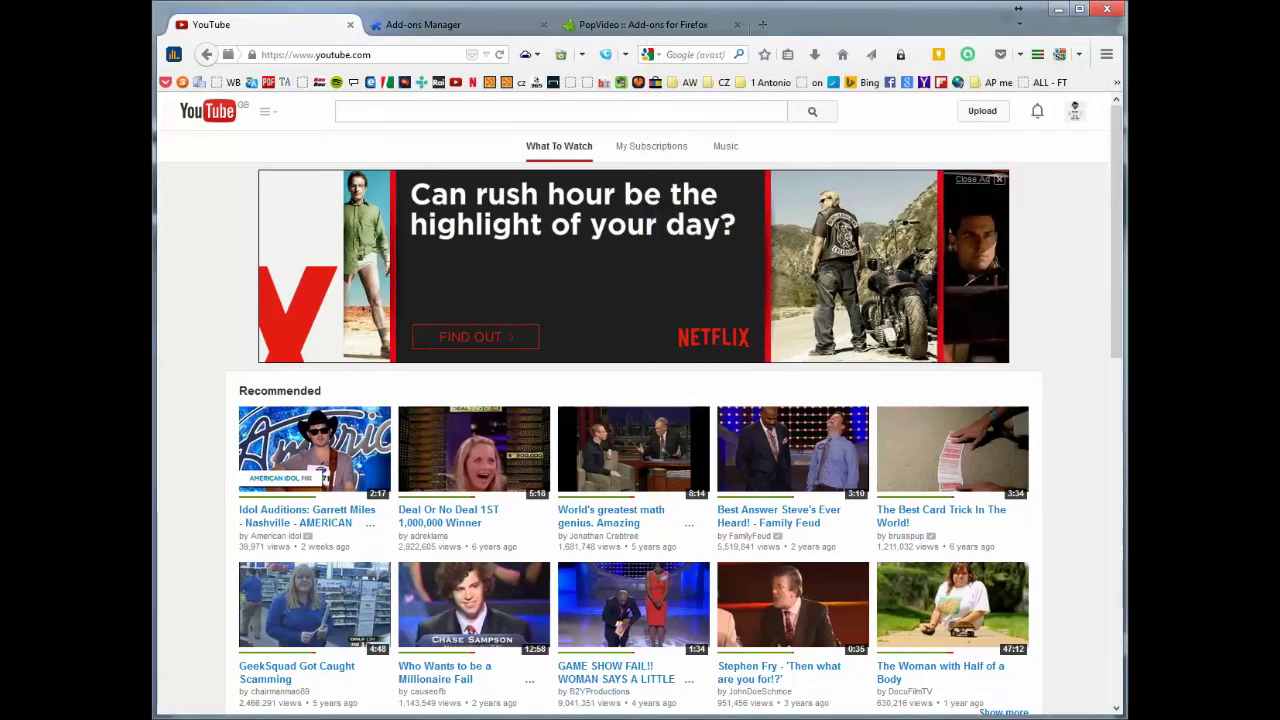